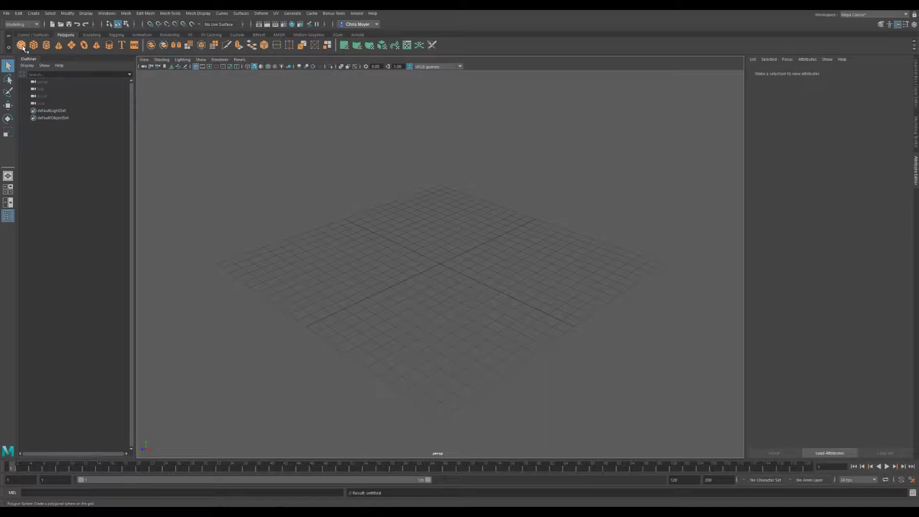
Create a polygon sphere and assign a new Arnold aiSkin material to it.
left_click(21, 45)
key("f")
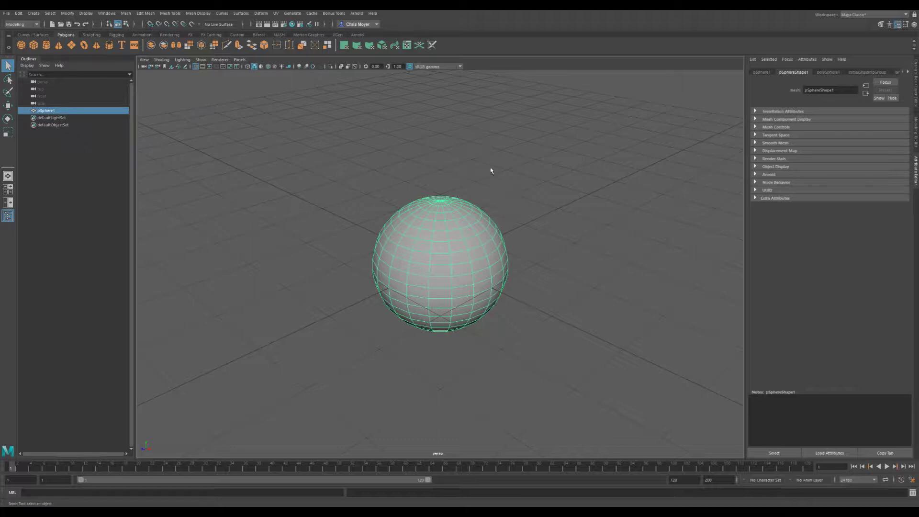
right_click_drag(455, 170, 475, 352)
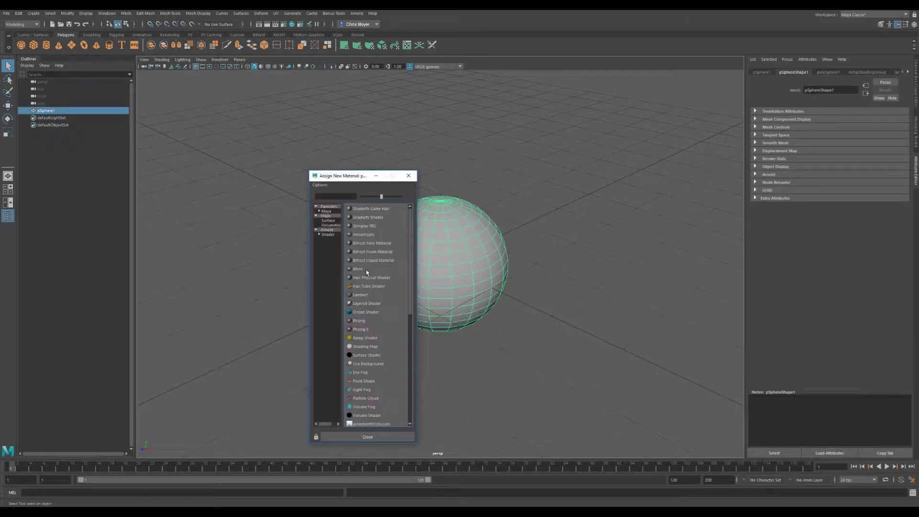
left_click(332, 237)
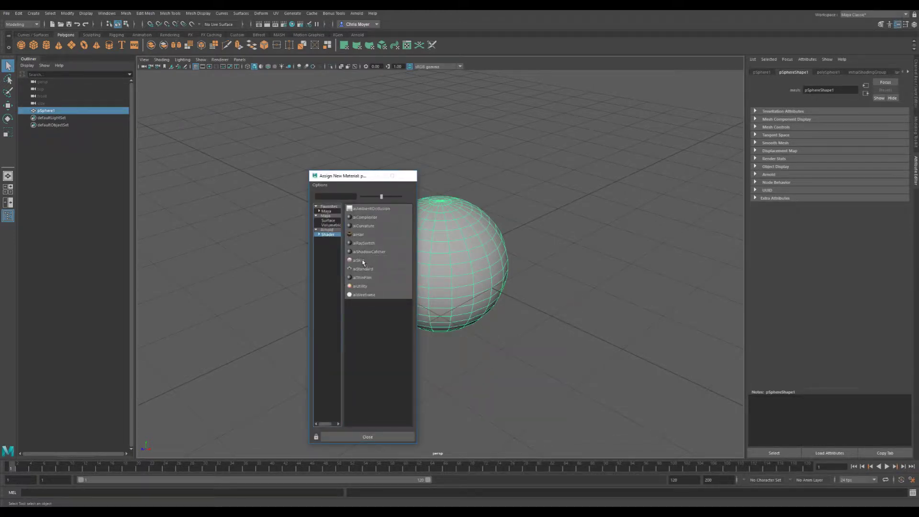
left_click(363, 263)
left_click(432, 252)
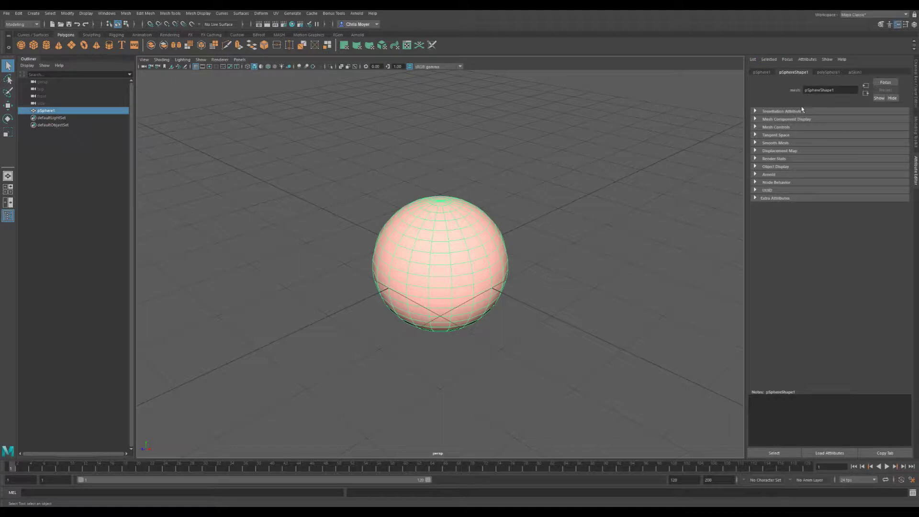
Open the sphere shape's Arnold attributes, and on its aiSkin material lower the opacity weight to about 0.03.
left_click(773, 174)
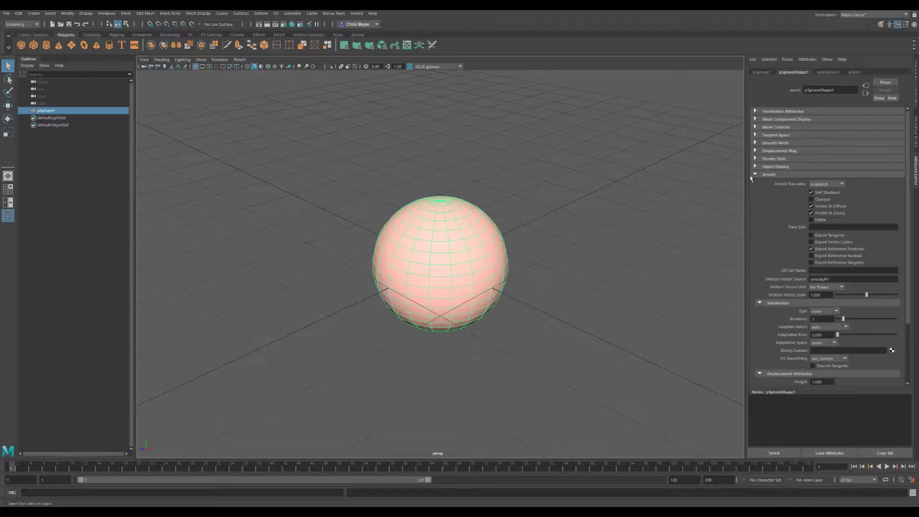
left_click(855, 72)
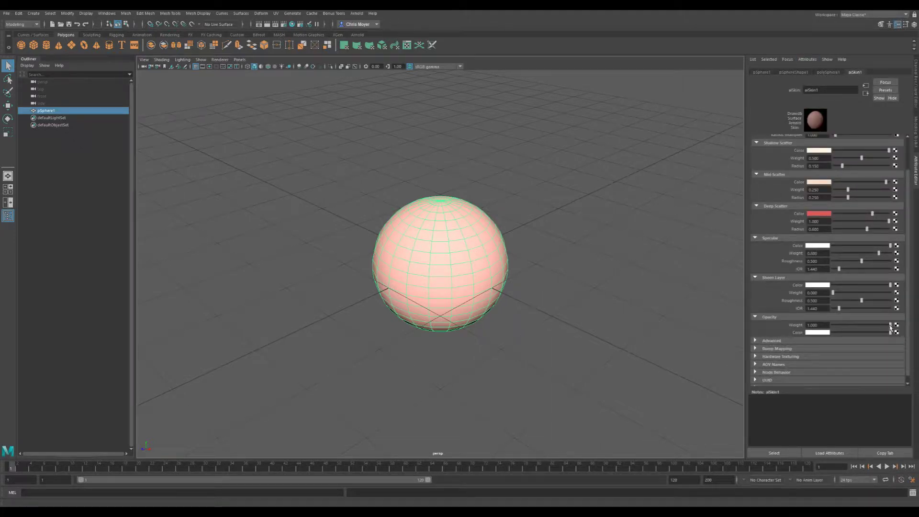
left_click_drag(872, 332, 834, 334)
Light the scene with an Arnold Physical Sky and start a live render in the Arnold RenderView.
left_click(357, 13)
left_click(371, 33)
left_click(356, 14)
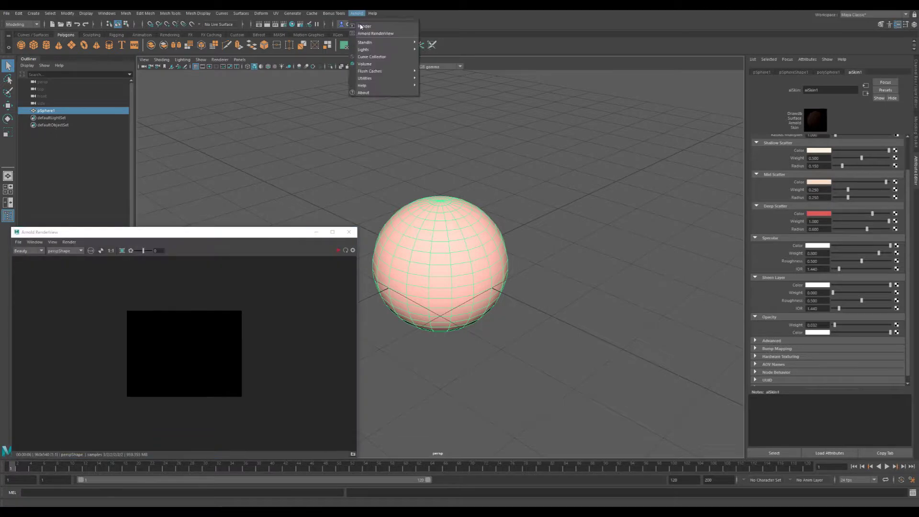
mouse_move(378, 49)
left_click(454, 92)
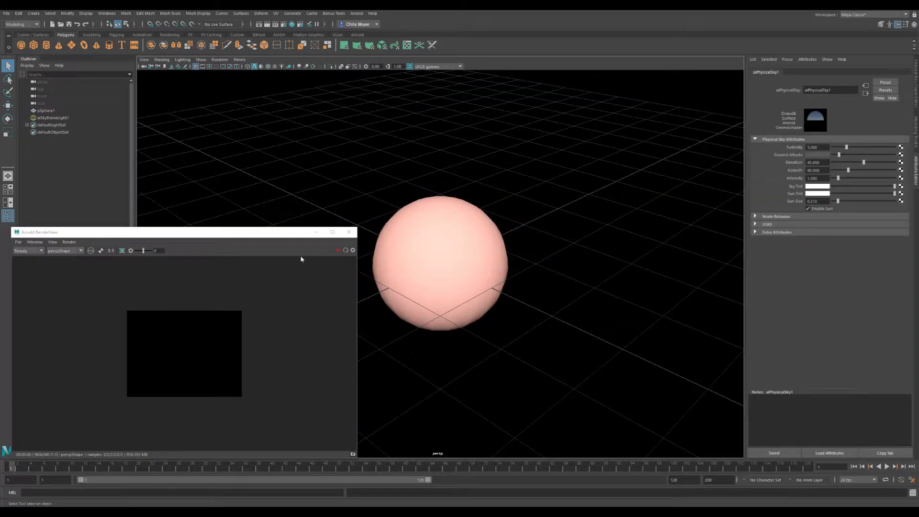
left_click(339, 251)
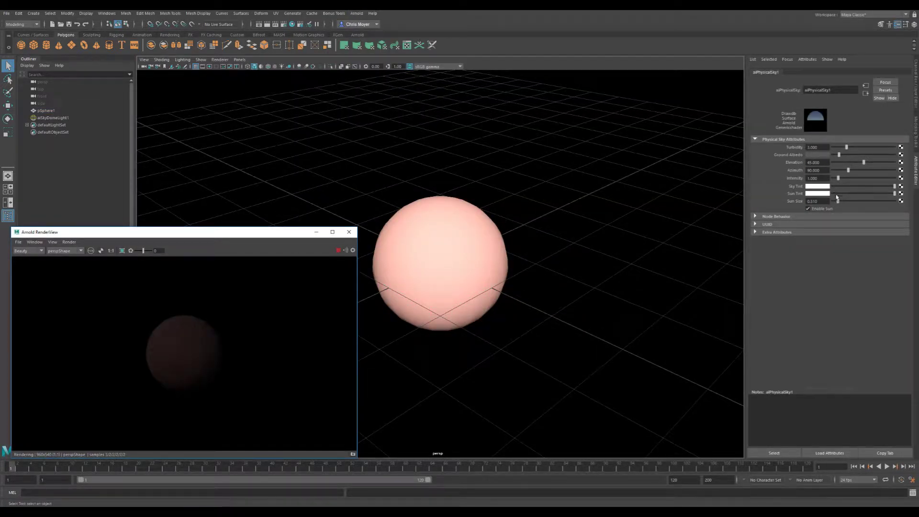
Set the sphere's aiSkin opacity weight to 1 and keyframe it at frame 1.
left_click(445, 255)
left_click(855, 73)
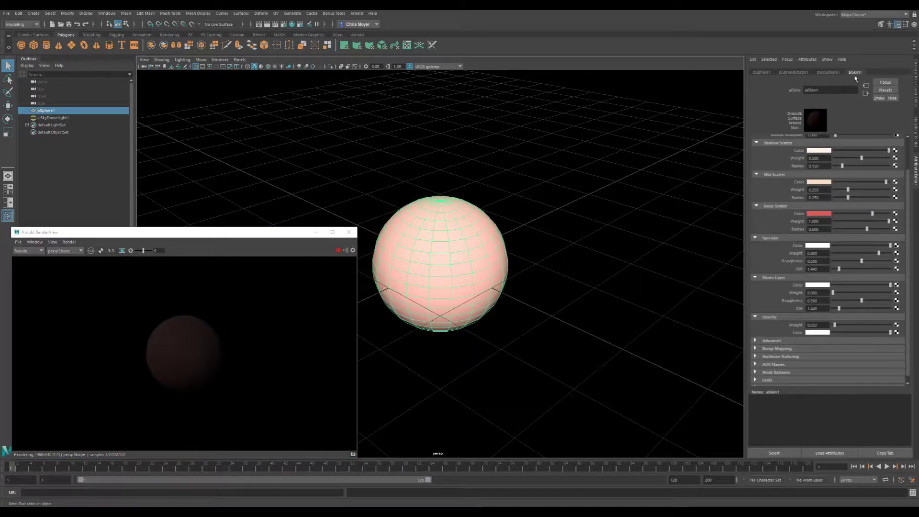
left_click_drag(836, 329, 899, 317)
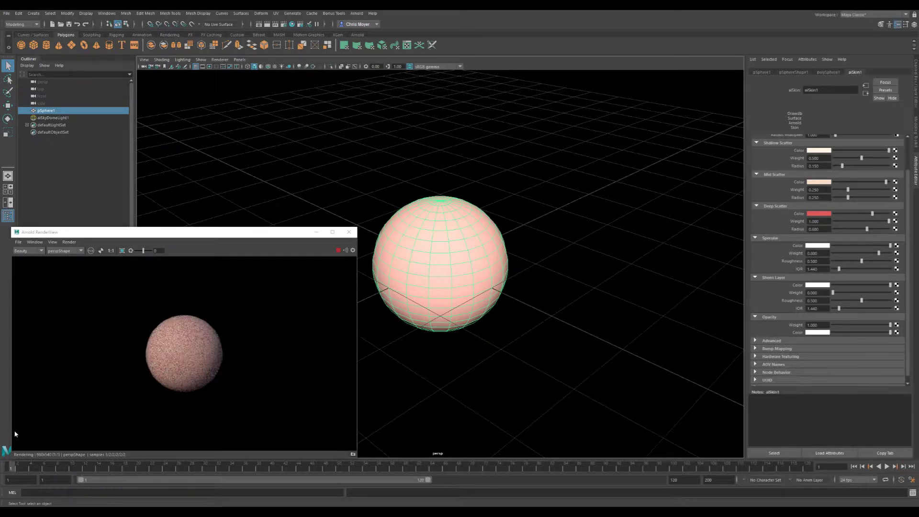
right_click(808, 326)
left_click(808, 335)
Keyframe the aiSkin opacity weight at 0 on frame 24.
left_click(165, 466)
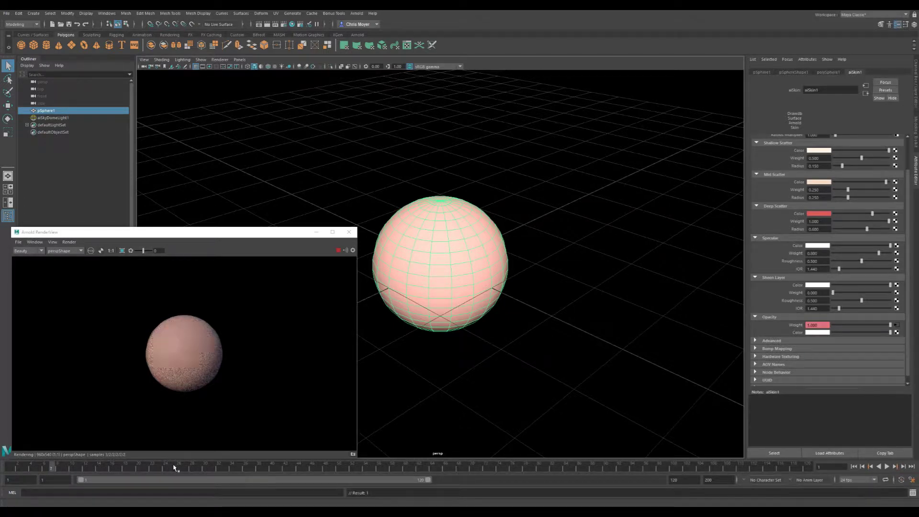
left_click(831, 325)
right_click(797, 327)
left_click(813, 348)
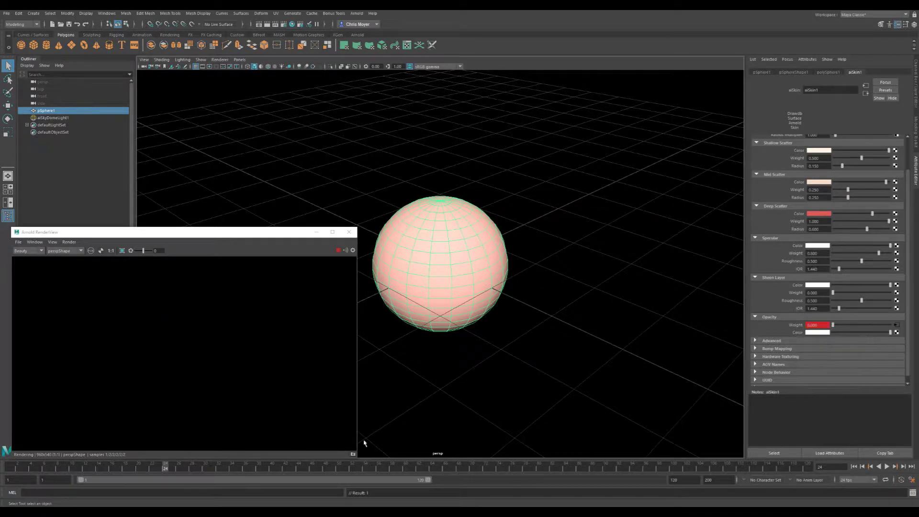
Play back the opacity fade from the start of the timeline and stop playback.
left_click(9, 468)
key("alt+v")
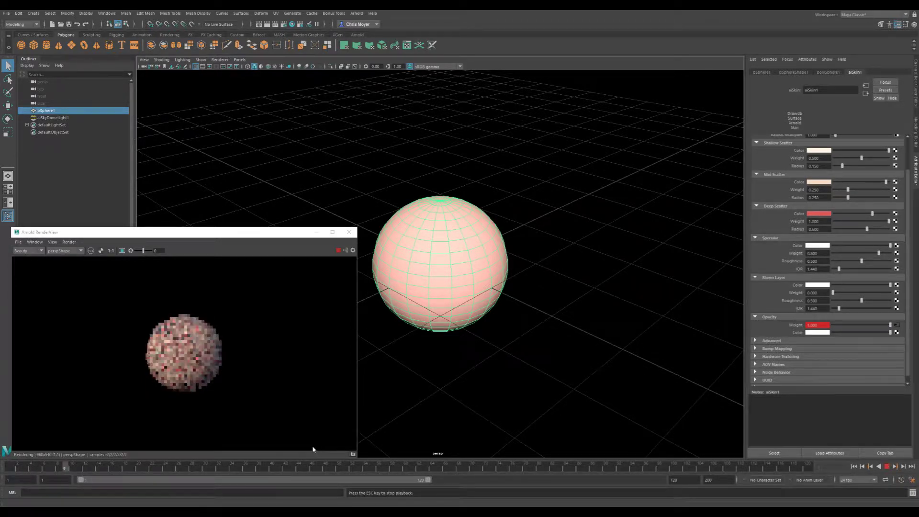
key("Escape")
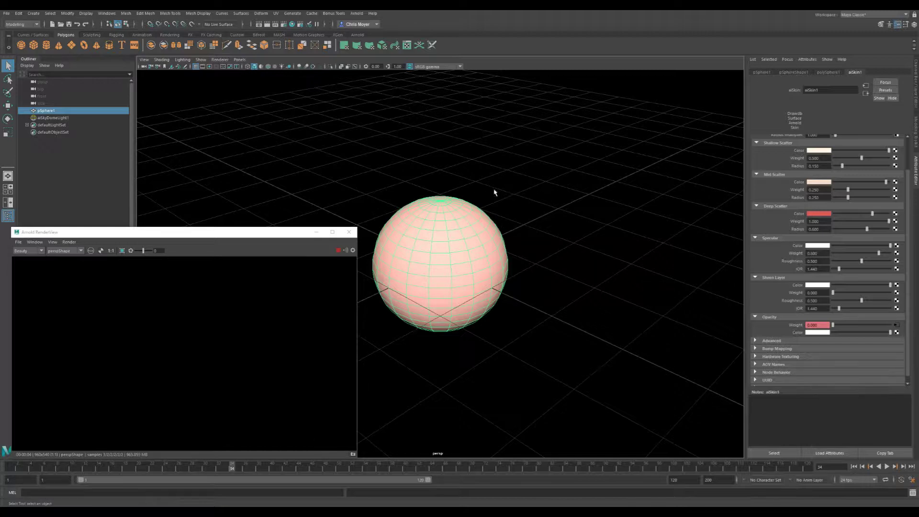
Switch to the other Maya window, create a polygon sphere and assign a new aiStandardSurface material to it.
key("alt+Tab")
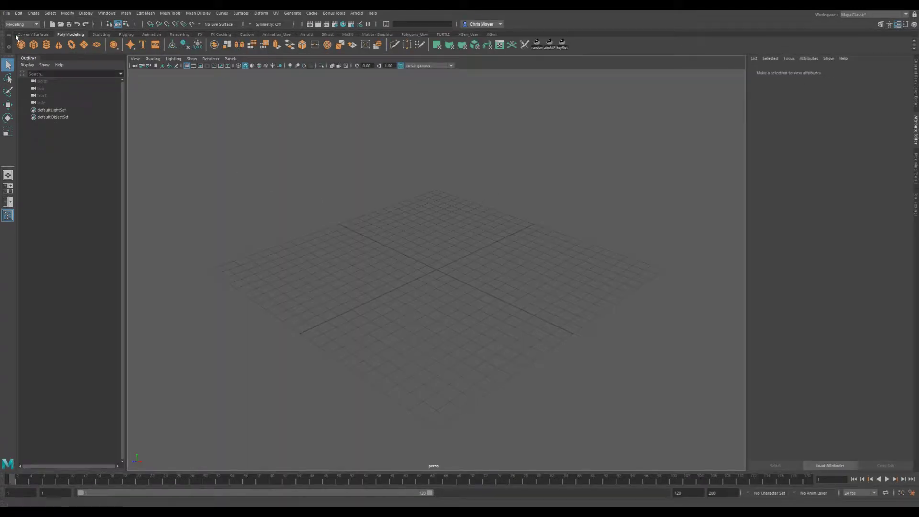
left_click(21, 45)
key("f")
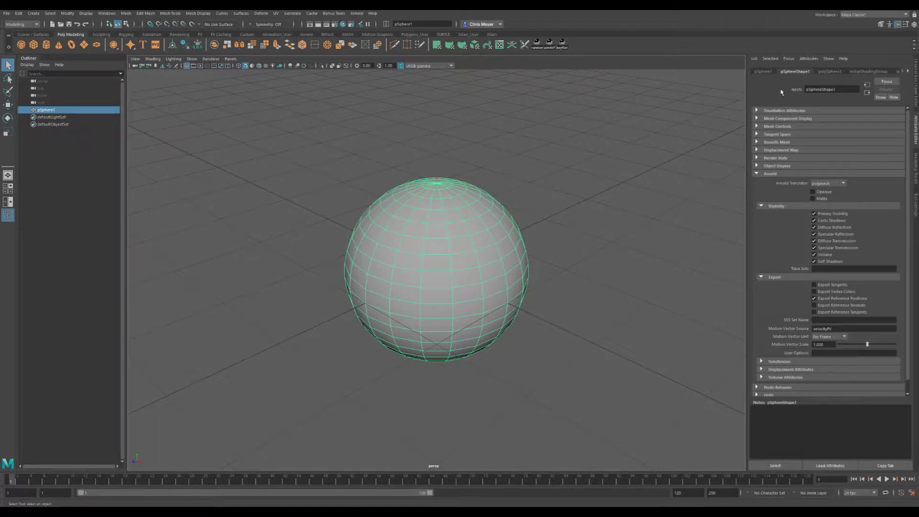
right_click(509, 137)
mouse_move(517, 333)
left_click(564, 387)
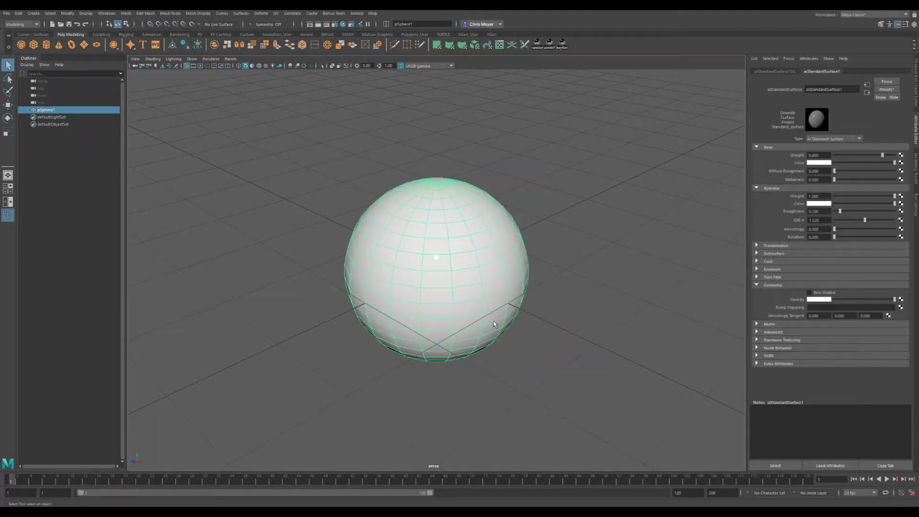
Apply the Skin preset to the sphere's aiStandardSurface material.
left_click(886, 89)
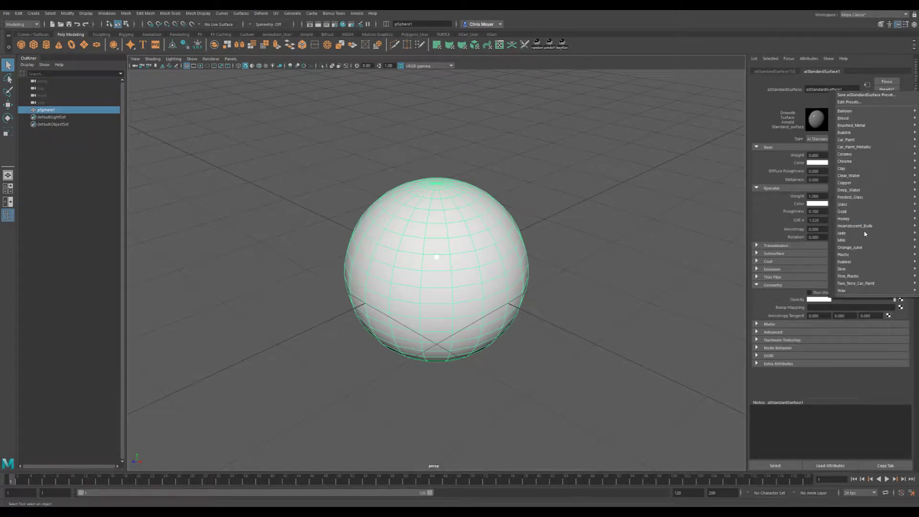
mouse_move(841, 268)
left_click(797, 270)
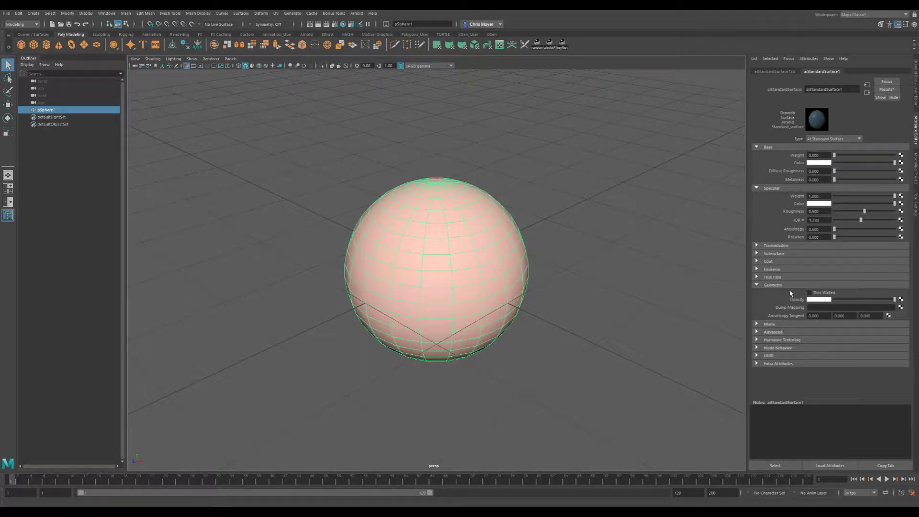
Add an Arnold Physical Sky light to the scene.
left_click(363, 13)
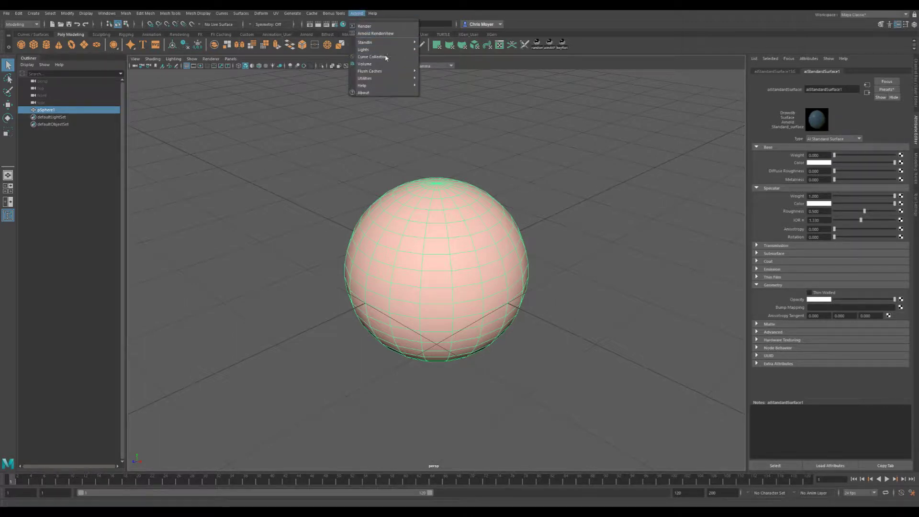
mouse_move(406, 53)
left_click(455, 91)
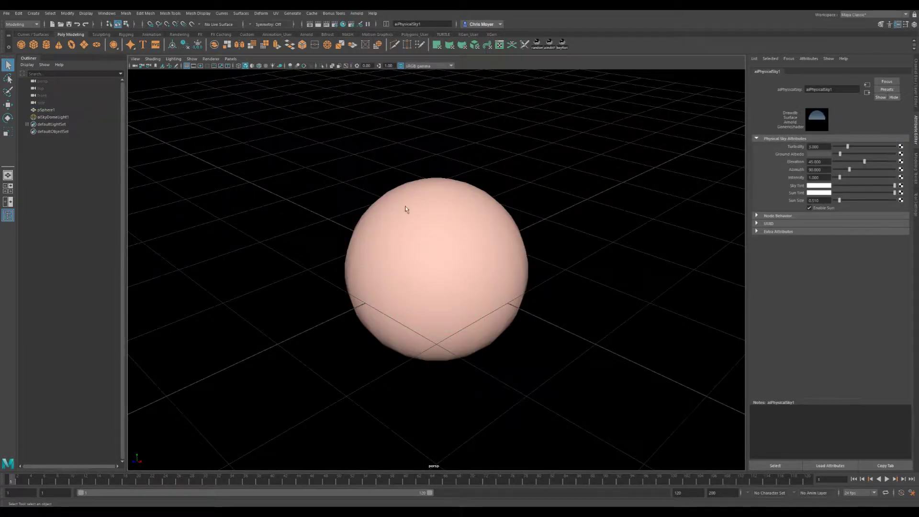
Open the sphere's aiStandardSurface material and examine the opacity setting among its geometry attributes.
left_click(434, 240)
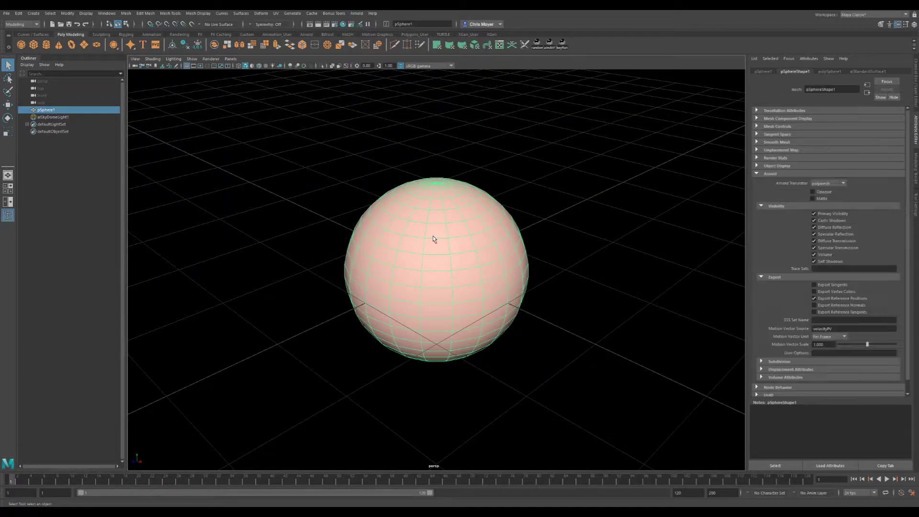
left_click(867, 71)
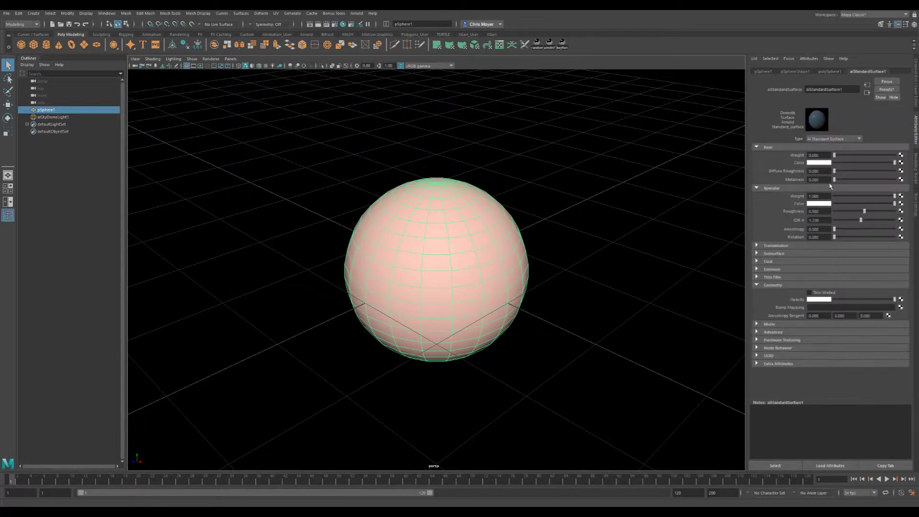
left_click(775, 285)
left_click(776, 285)
mouse_move(892, 300)
left_mouse_down()
mouse_move(834, 300)
mouse_move(893, 300)
left_mouse_up()
Open the Arnold RenderView and start a live render of the sphere.
left_click(356, 13)
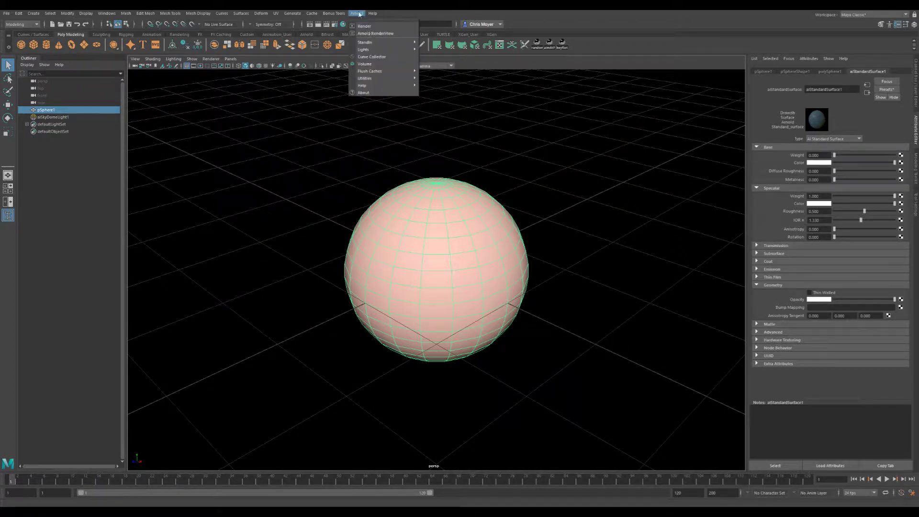
left_click(386, 33)
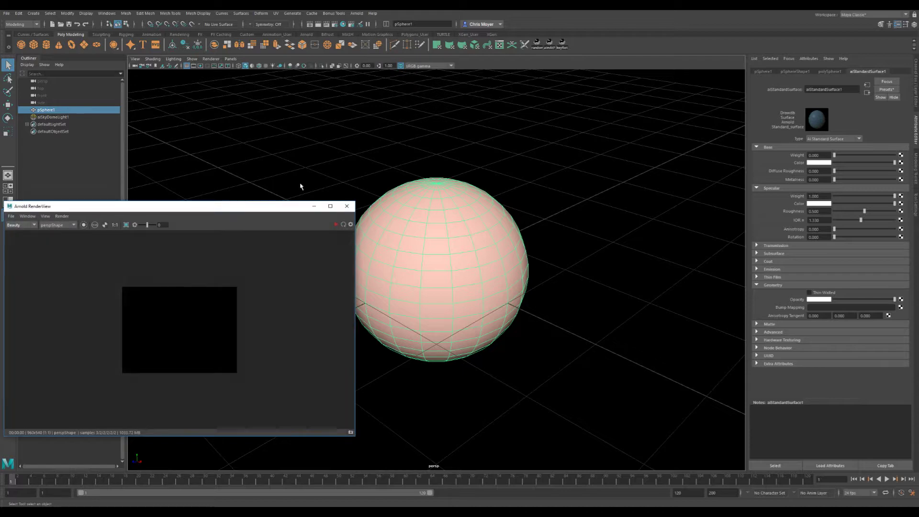
left_click(336, 224)
mouse_move(448, 254)
left_mouse_down("alt")
mouse_move(417, 260)
mouse_move(467, 256)
mouse_move(434, 254)
mouse_move(444, 260)
left_mouse_up("alt")
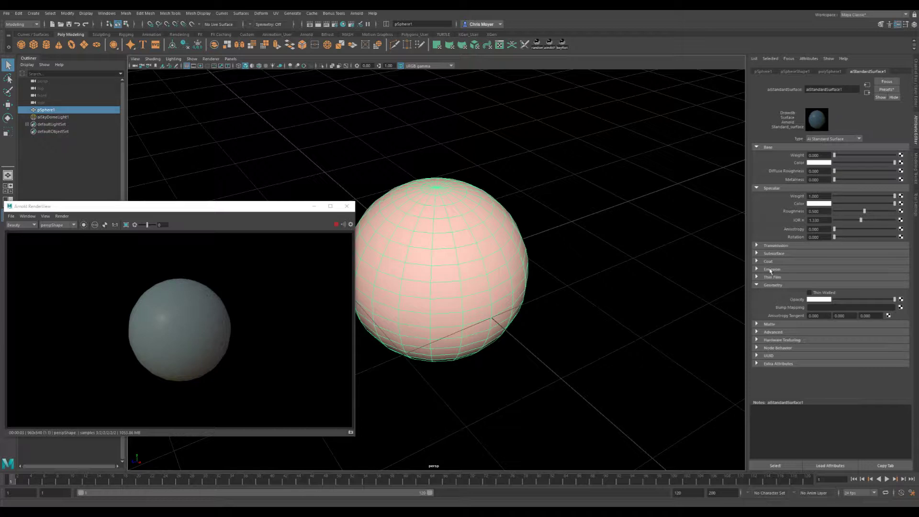
Lower the material's subsurface scale to about 0.28.
left_click(773, 253)
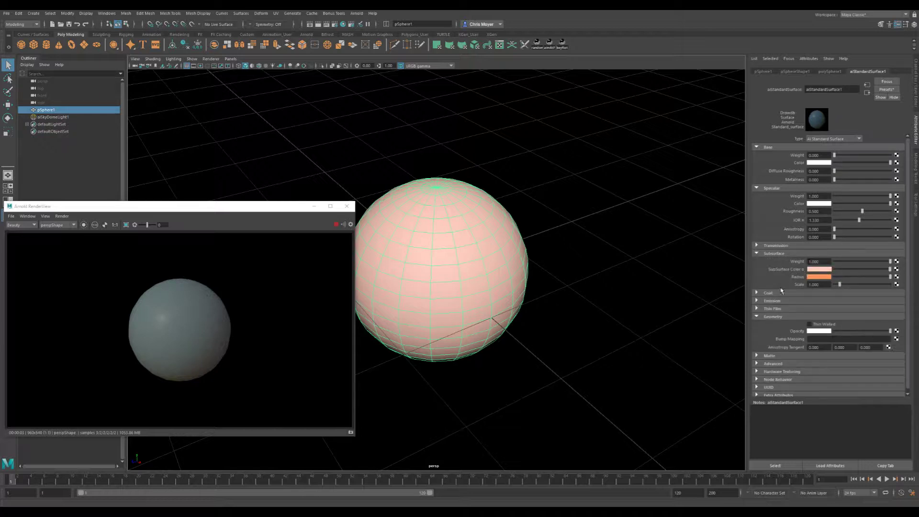
mouse_move(839, 285)
left_mouse_down()
mouse_move(855, 285)
mouse_move(836, 290)
left_mouse_up()
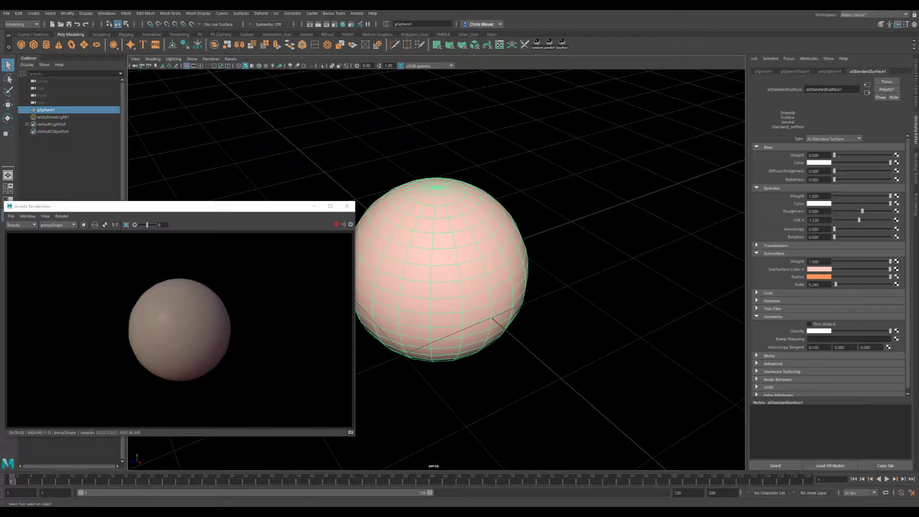
Keyframe the standard surface's opacity as white at frame 1 and black around frame 24.
right_click(806, 335)
left_click(813, 342)
left_click(181, 484)
left_click_drag(183, 489, 166, 487)
left_click(835, 331)
right_click(798, 335)
left_click(808, 335)
Play back the standard surface's opacity animation in the live render and stop it.
key("alt+v")
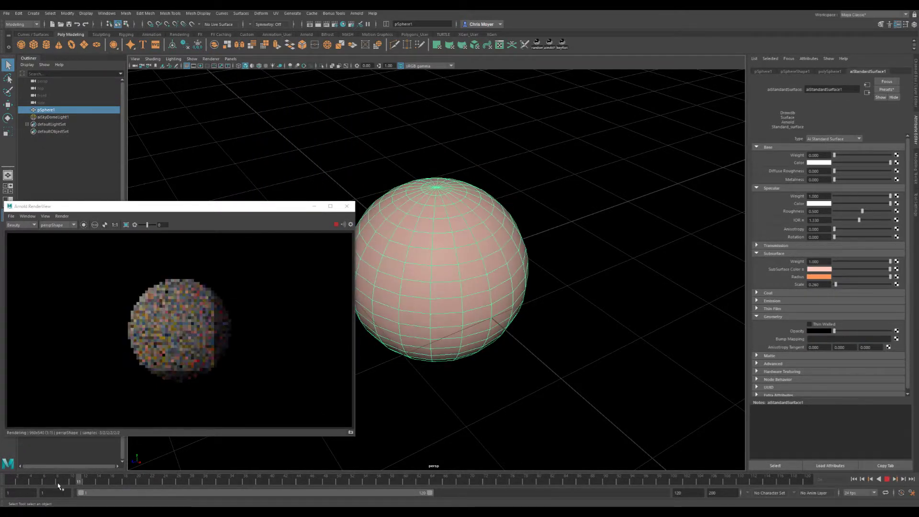
key("alt+v")
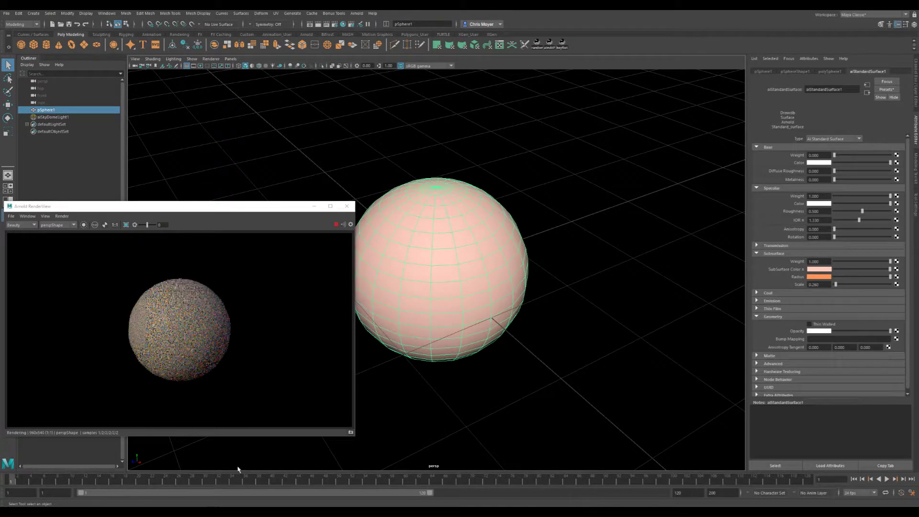
Inspect the keying and connection options available for the standard surface's opacity attribute.
right_click(797, 332)
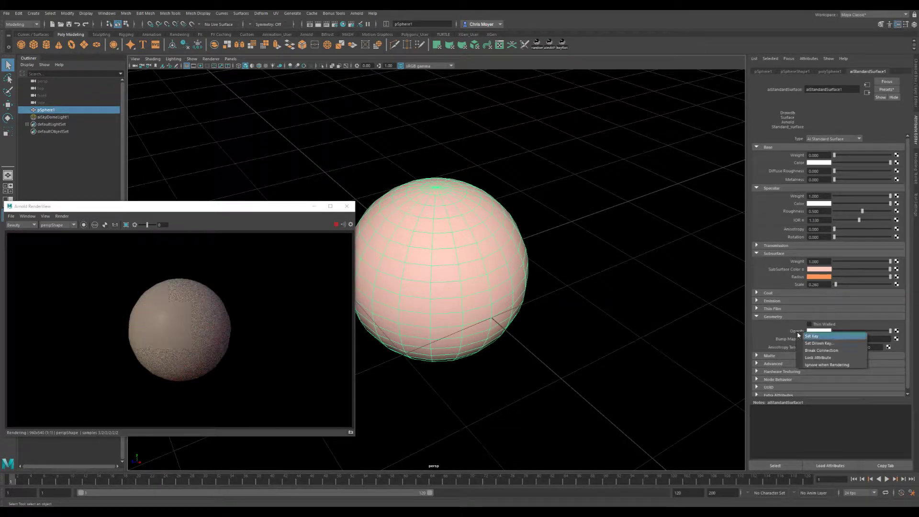
left_click(791, 332)
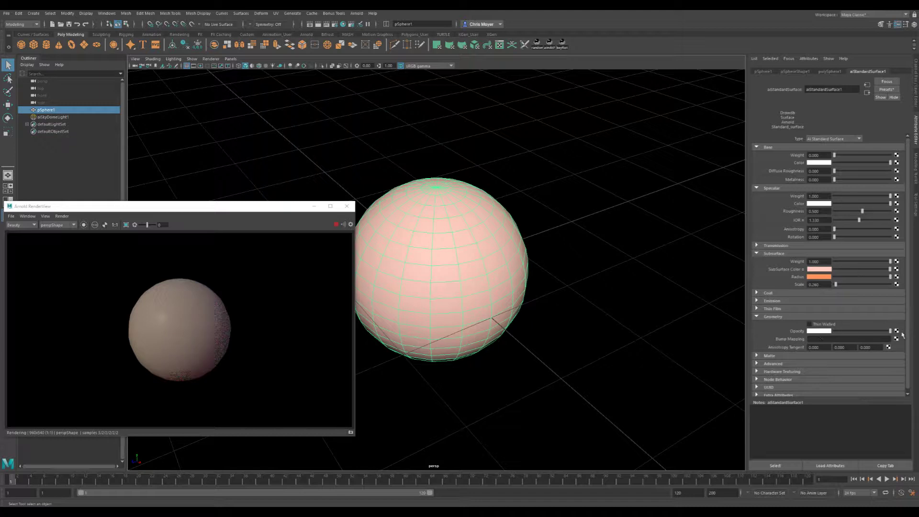
right_click(794, 333)
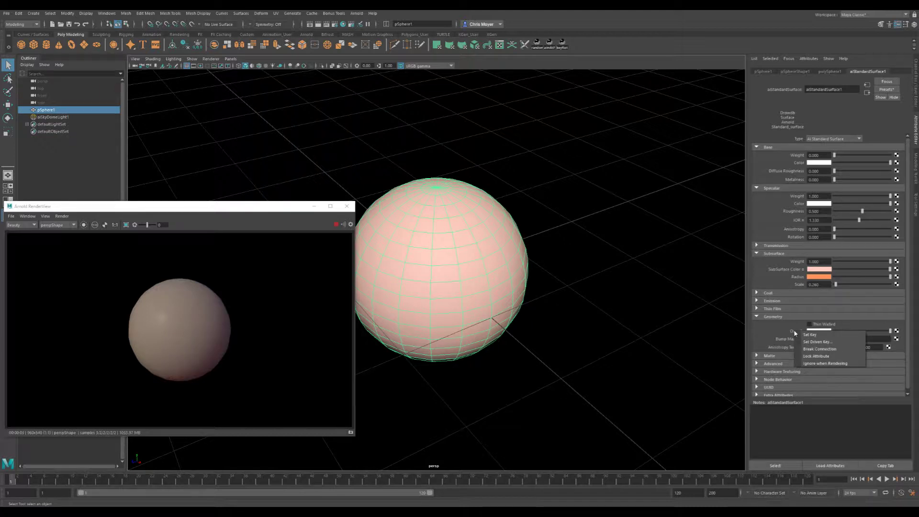
left_click(791, 328)
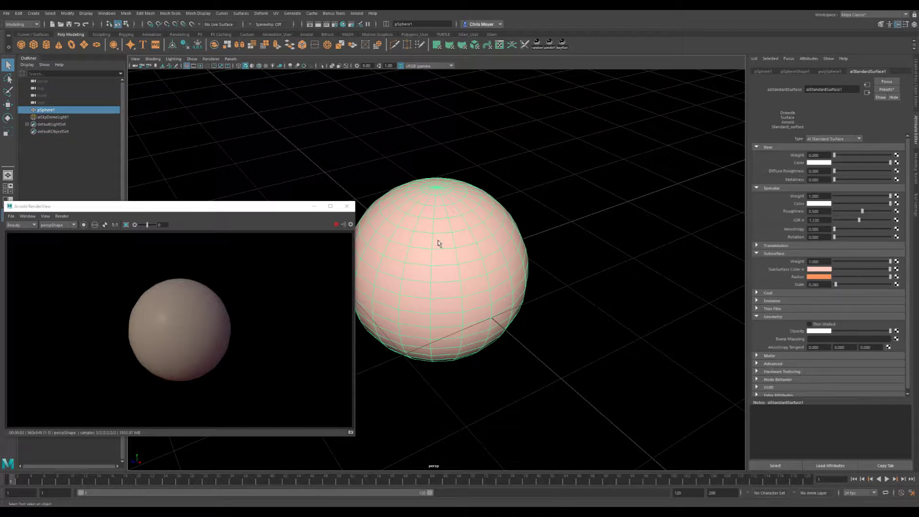
Play back the standard surface's opacity fade in the live render, stop it and return to frame 1.
key("alt+v")
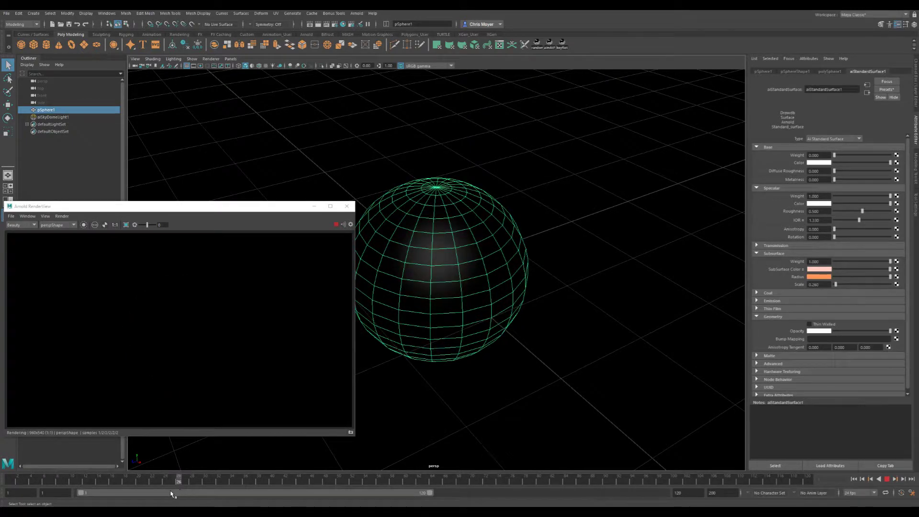
key("alt+v")
key("shift+alt+v")
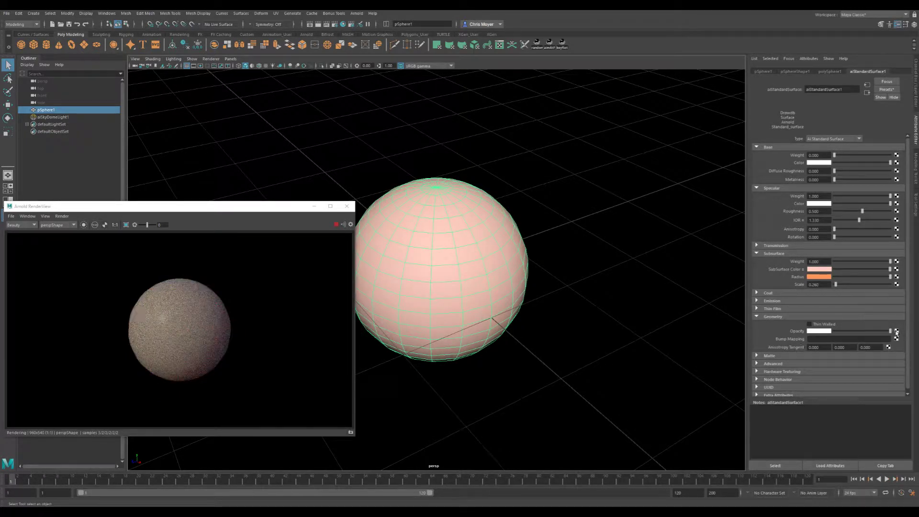
Open the animation curve connected to the sphere material's opacity and select that curve node.
left_click(523, 308)
left_click(440, 260)
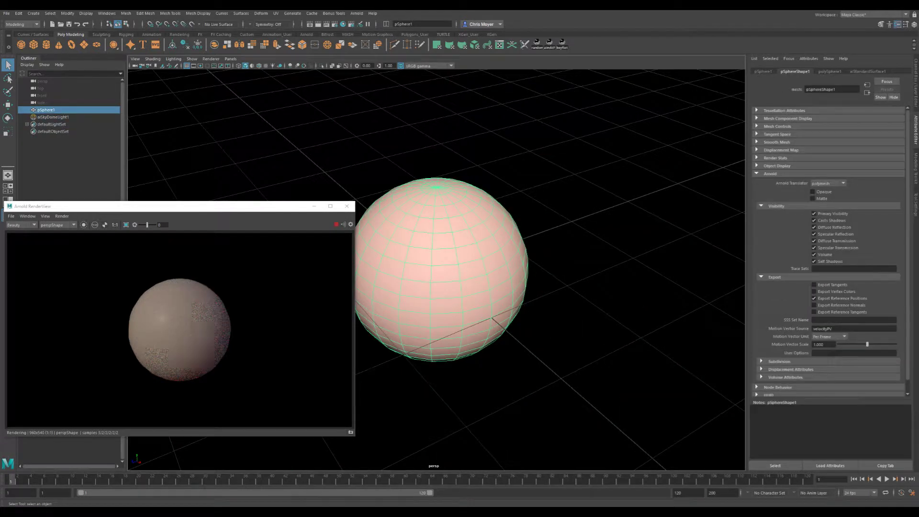
left_click(867, 71)
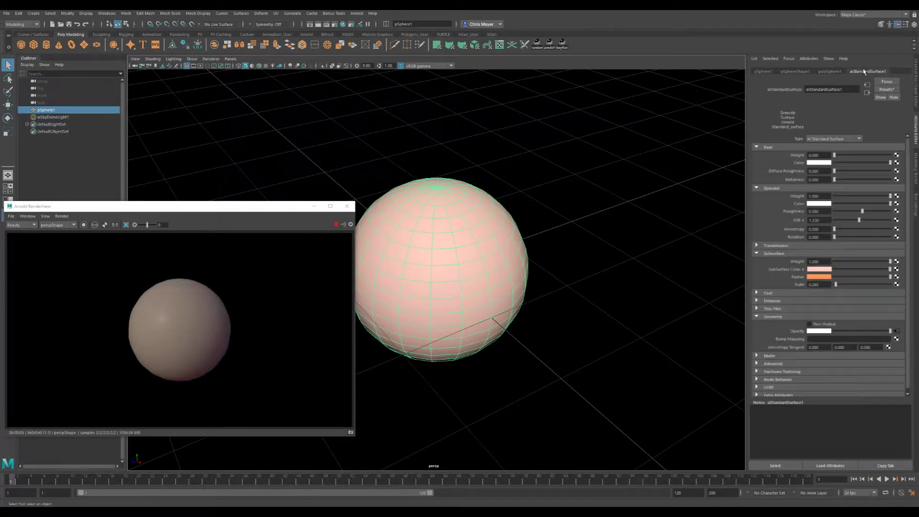
right_click(796, 332)
left_click(895, 330)
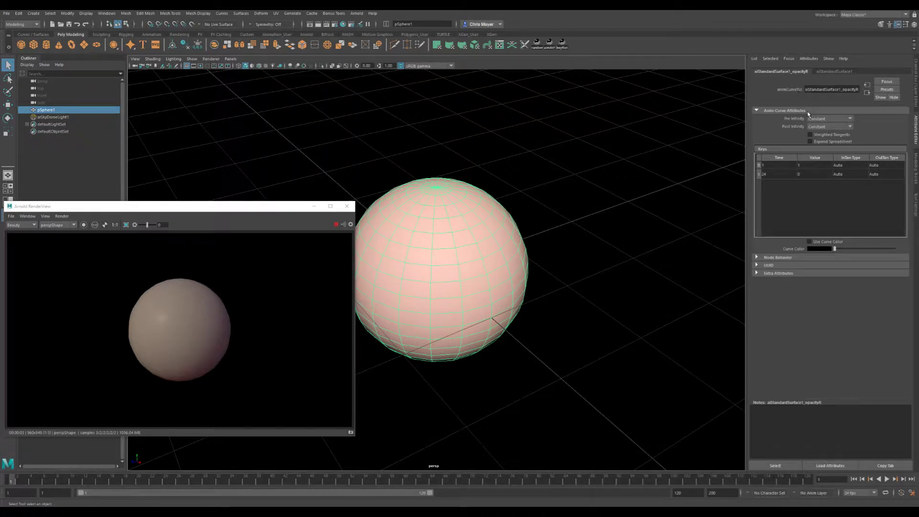
left_click(775, 466)
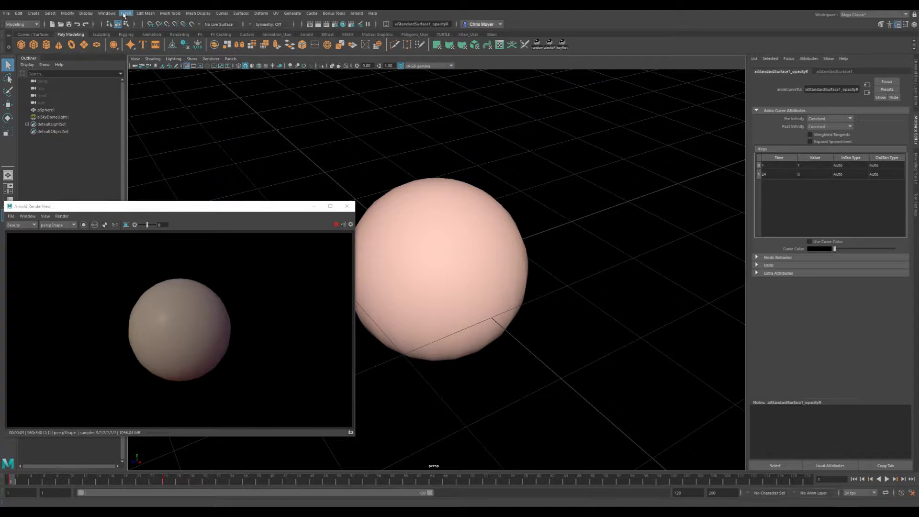
Show the opacity curve in the Graph Editor and set the tangents of both keys to linear.
left_click(107, 12)
mouse_move(172, 47)
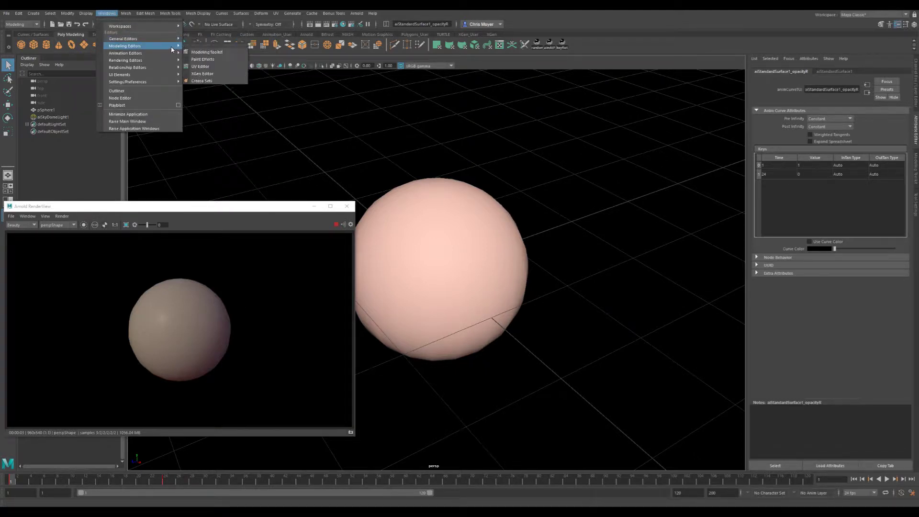
left_click(219, 58)
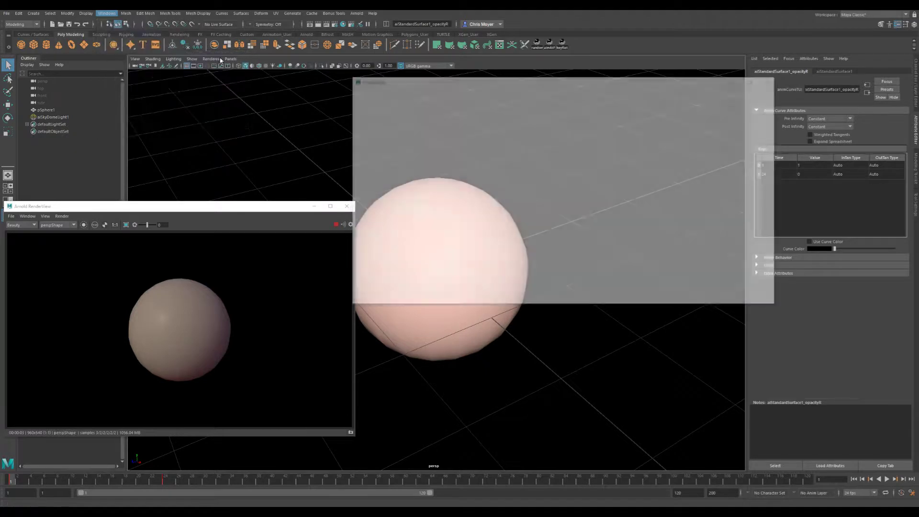
left_click_drag(484, 140, 729, 282)
left_click(538, 98)
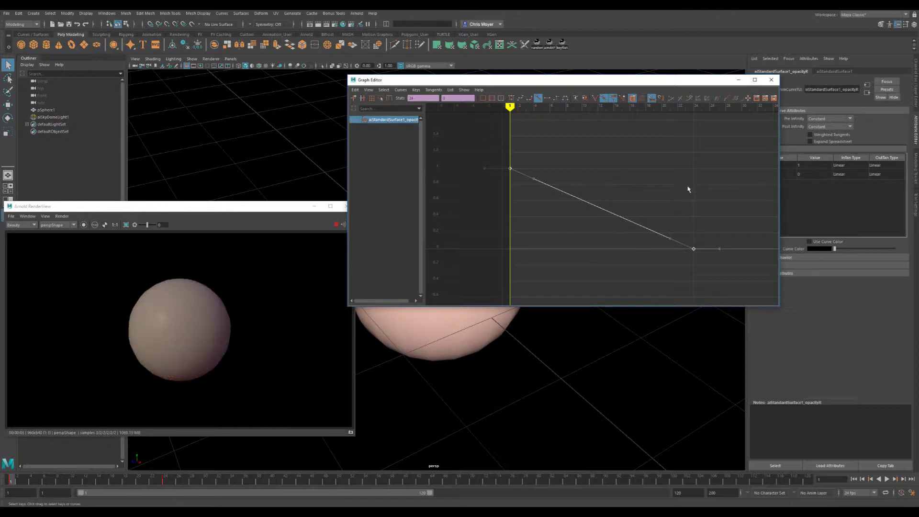
Return to the aiStandardSurface1 attributes and close the Graph Editor and the Arnold RenderView.
left_click_drag(663, 82, 597, 12)
left_click(834, 71)
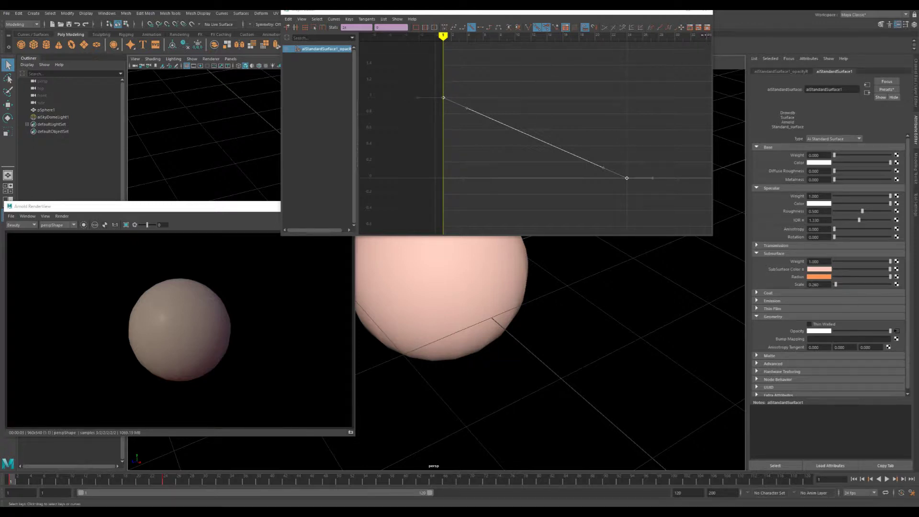
left_click(703, 13)
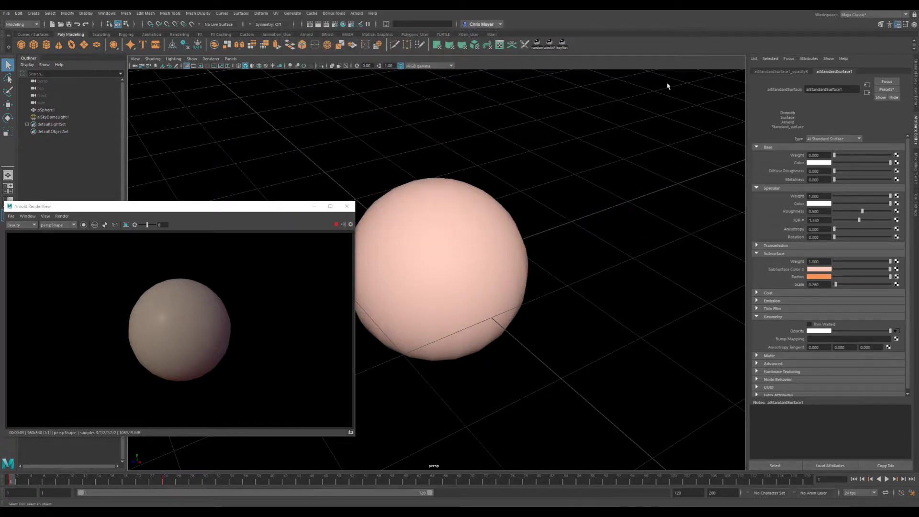
left_click(347, 209)
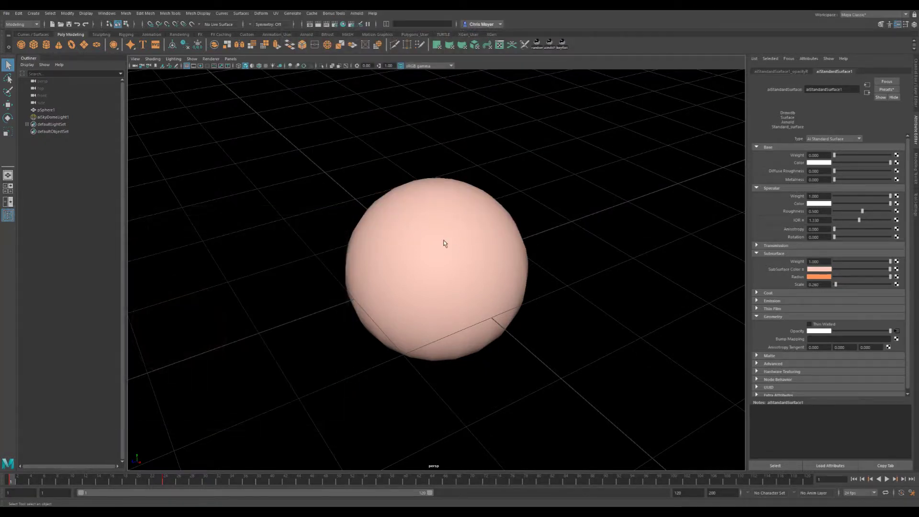
Delete the sphere from the scene and the aiStandardSurface1 material from the Hypershade.
left_click(441, 242)
key("Delete")
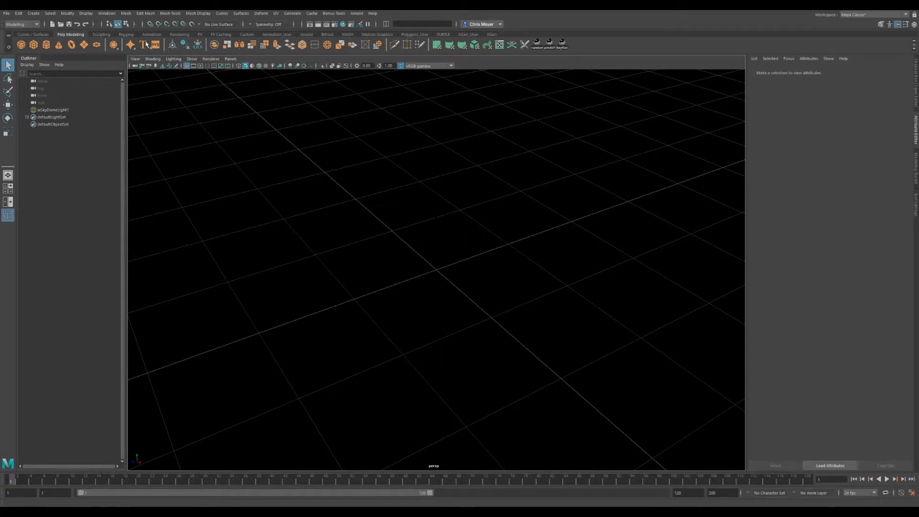
left_click(343, 25)
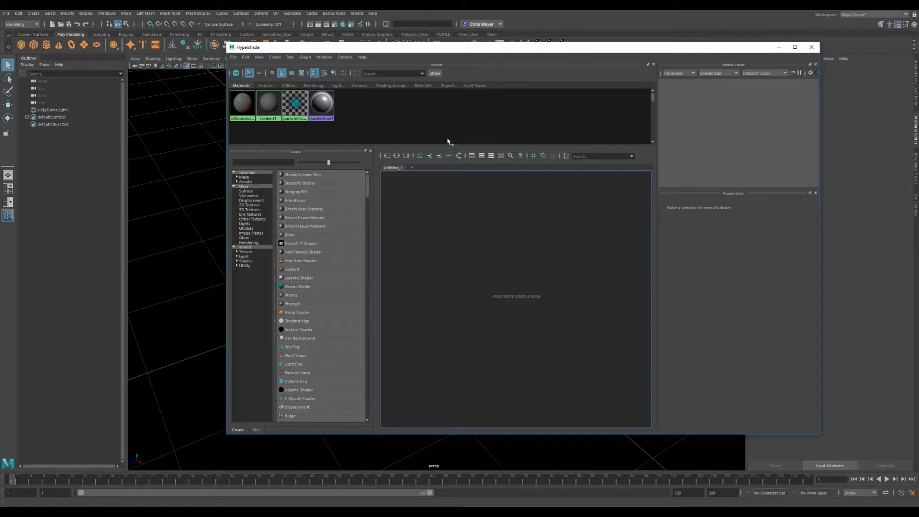
left_click(243, 108)
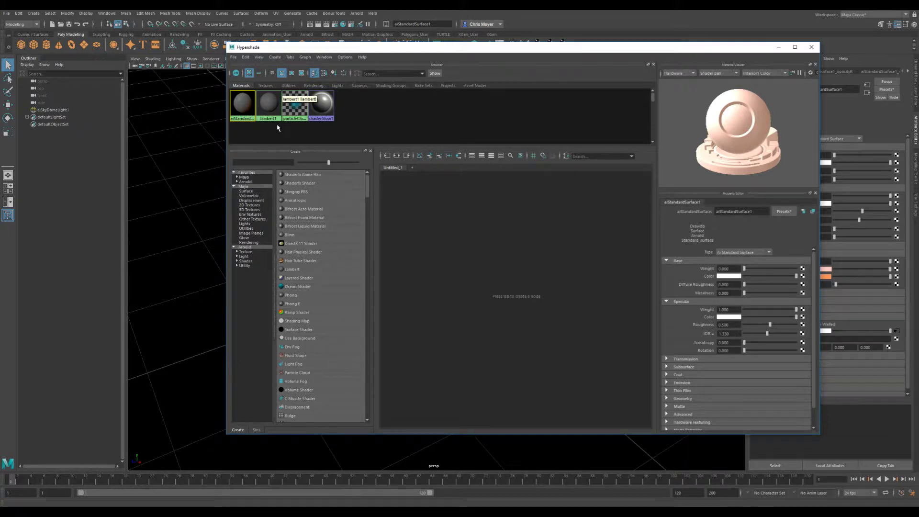
key("Delete")
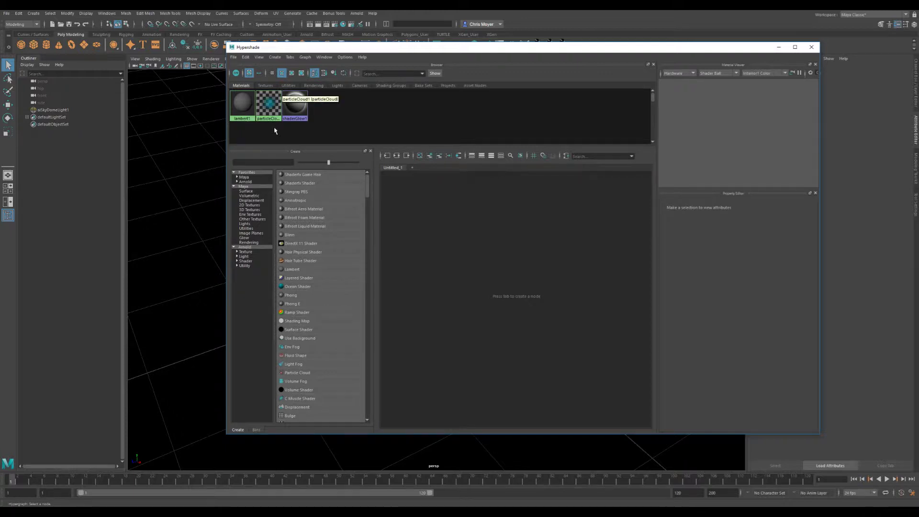
Create an aiMixShader material in the Hypershade and check its Shader 1 input.
left_click(246, 261)
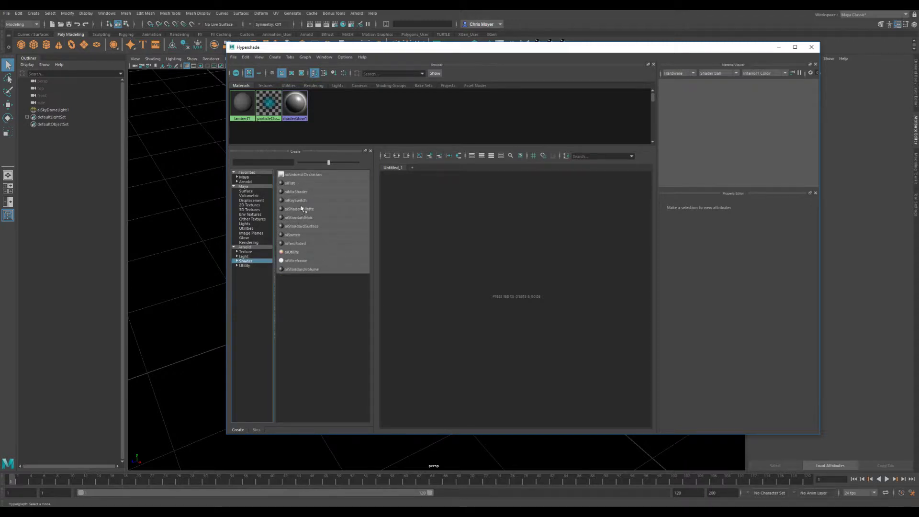
left_click(306, 192)
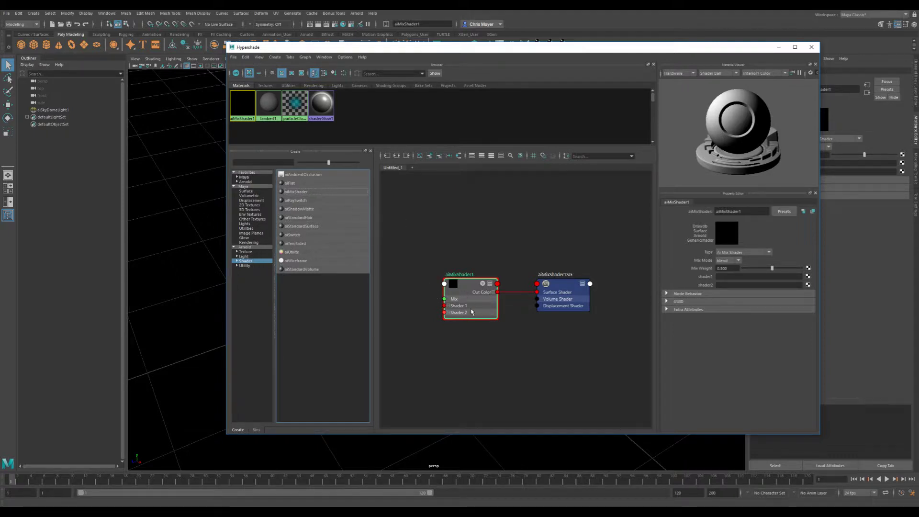
left_click(447, 306)
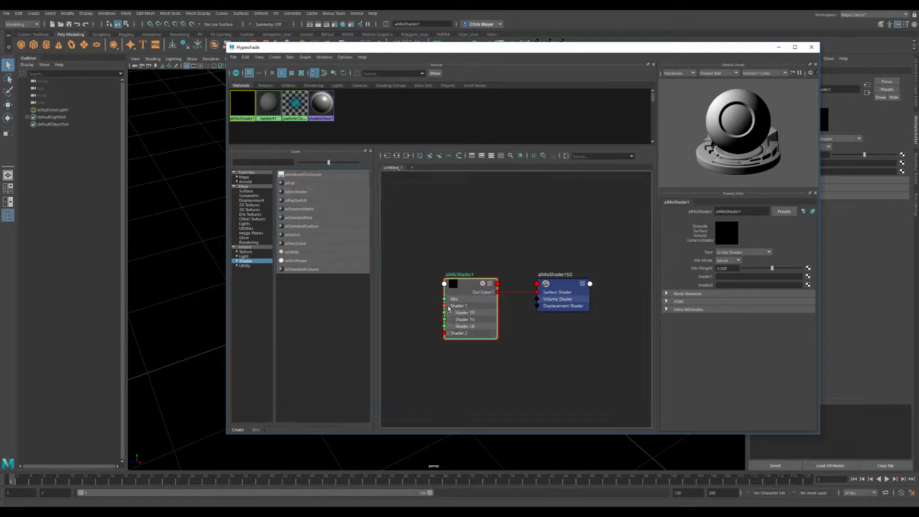
left_click(448, 307)
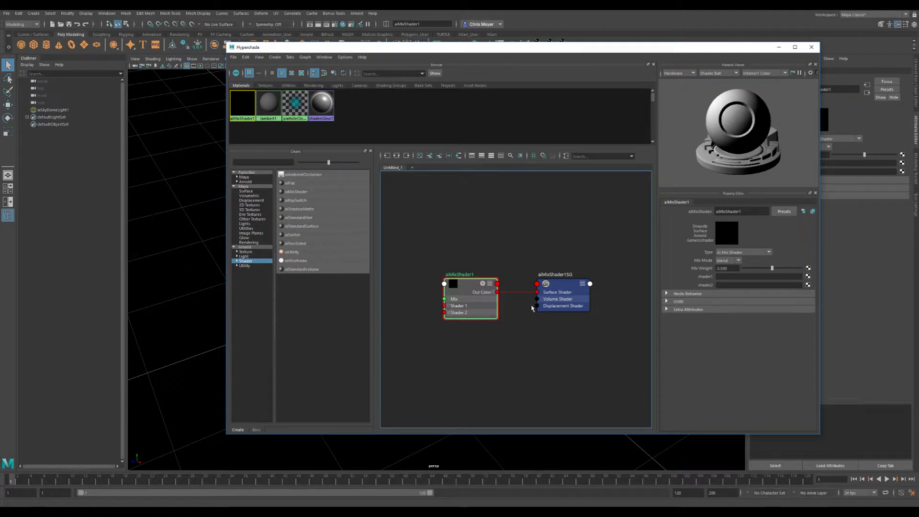
Connect a new aiStandardSurface to the mix shader's shader1 input.
left_click(808, 276)
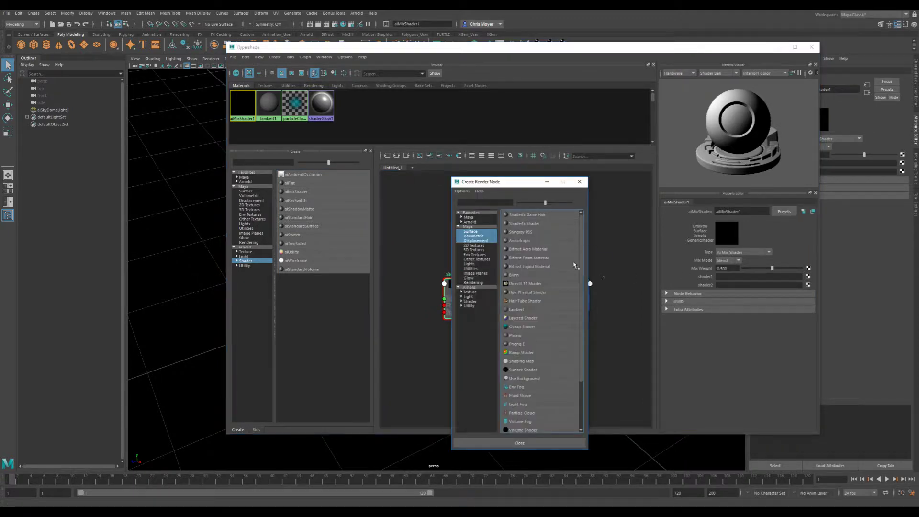
left_click(470, 301)
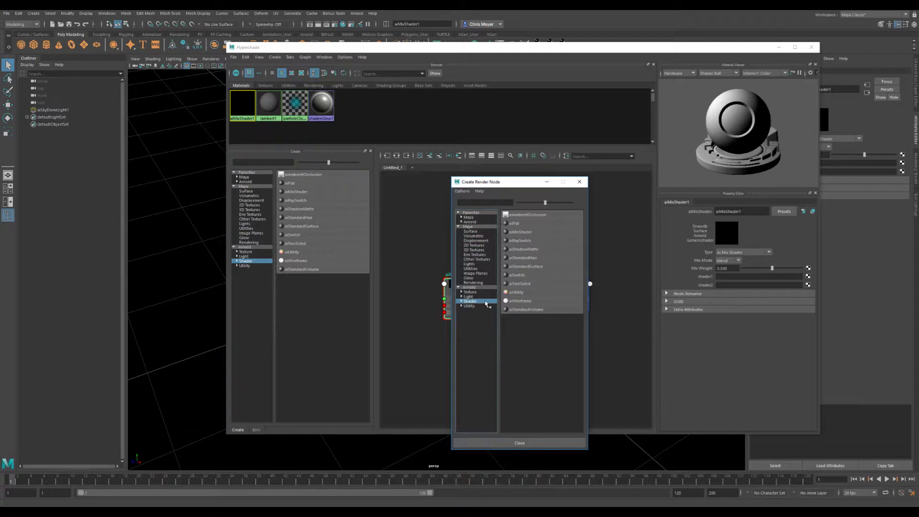
left_click(527, 267)
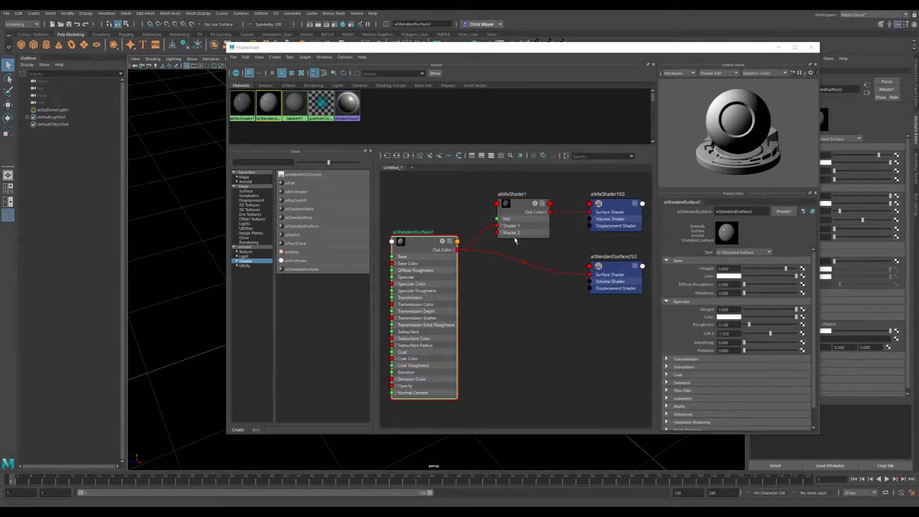
Connect a new aiWireframe to the mix shader's shader2 input.
left_click(529, 236)
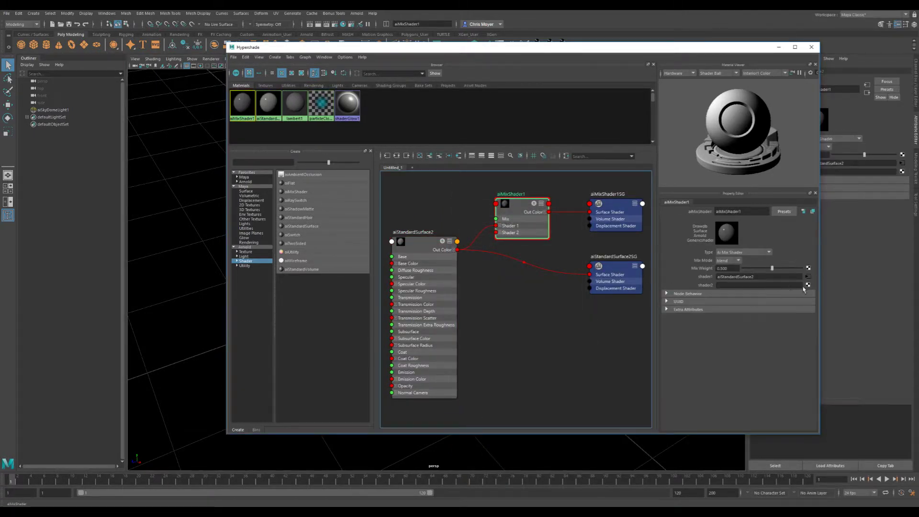
left_click(806, 285)
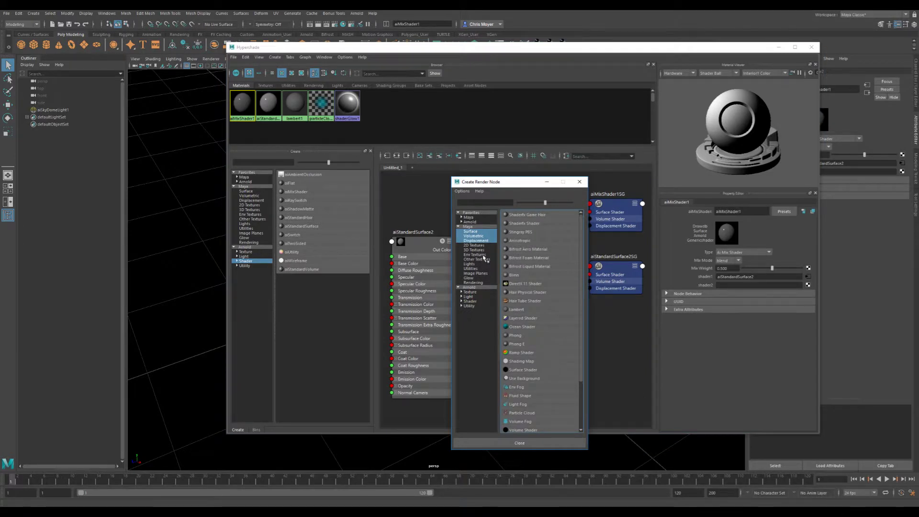
left_click(477, 301)
left_click(526, 301)
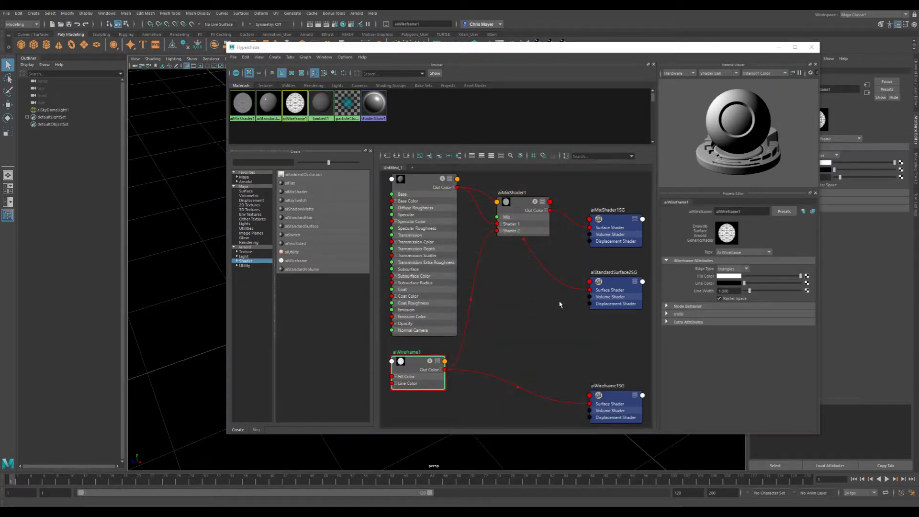
Delete the standard surface's and wireframe's own shading groups, keeping only the mix shader's, and select aiMixShader1.
left_click_drag(566, 264, 617, 389)
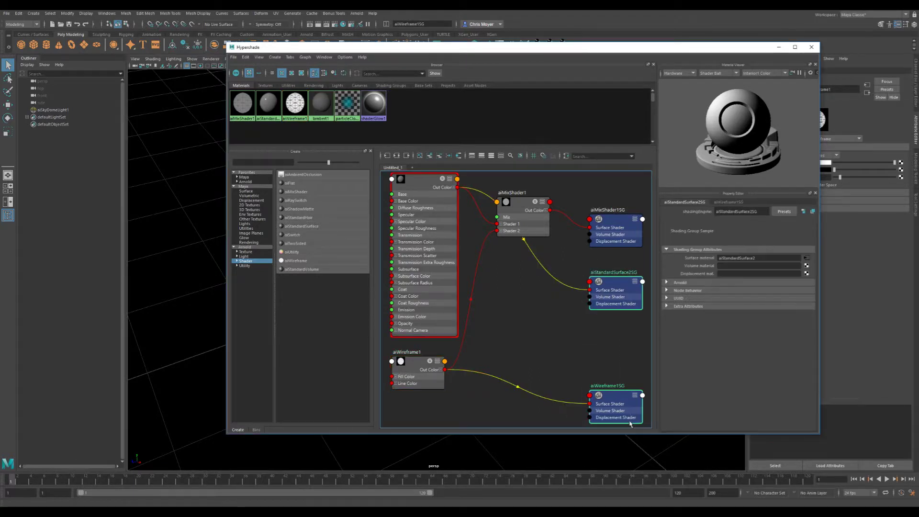
key("Delete")
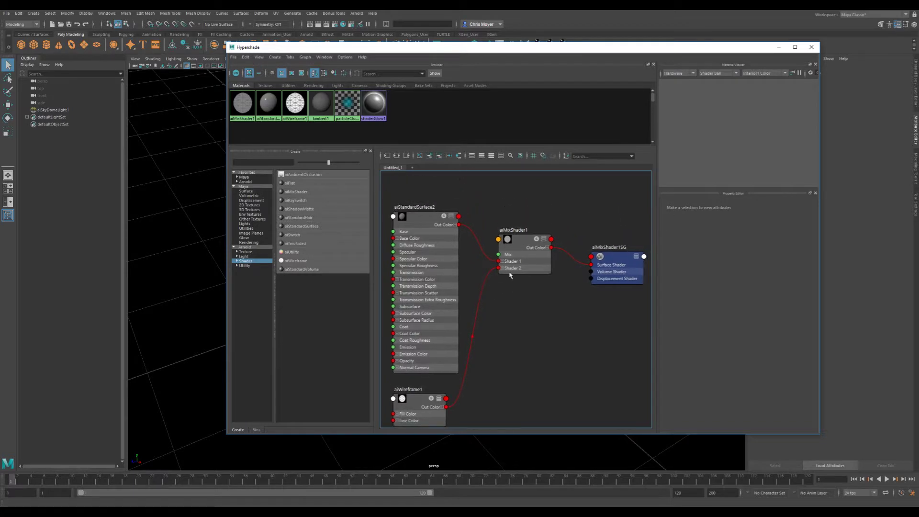
left_click(519, 245)
Create a polygon sphere and assign the aiMixShader1 material to it.
left_click_drag(495, 48, 445, 286)
left_click(34, 45)
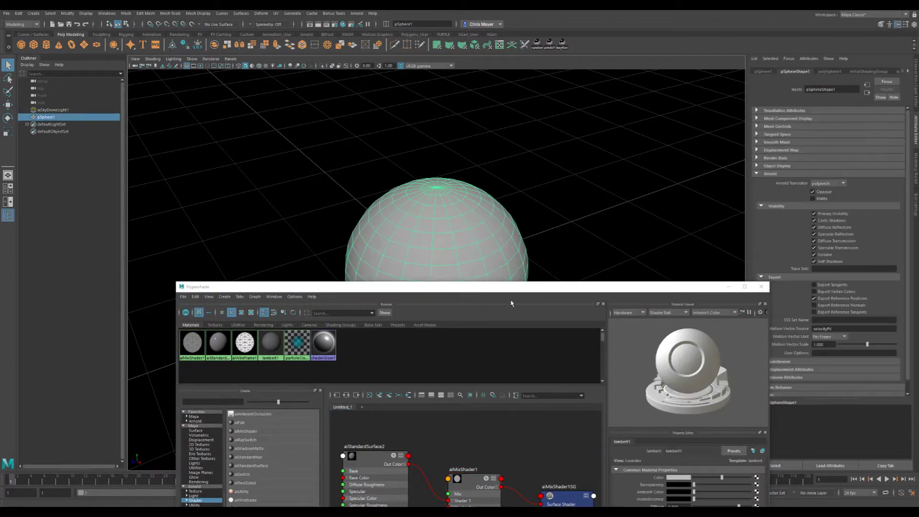
middle_click_drag(190, 346, 383, 260)
Render the sphere in the Arnold RenderView and place the Hypershade window beside it.
left_click(357, 13)
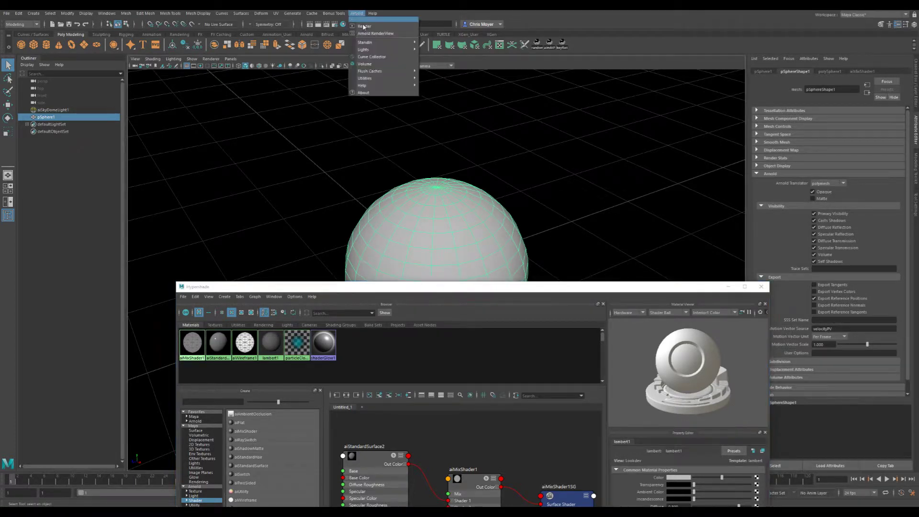
left_click(378, 30)
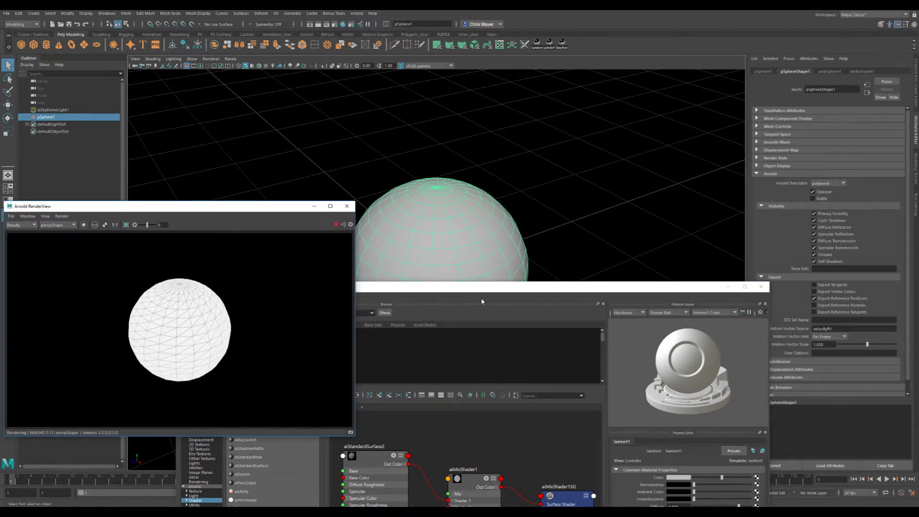
left_click_drag(501, 290, 594, 104)
Set aiMixShader1's mix weight to 0 and reposition the Hypershade to show the whole node network.
left_click(555, 306)
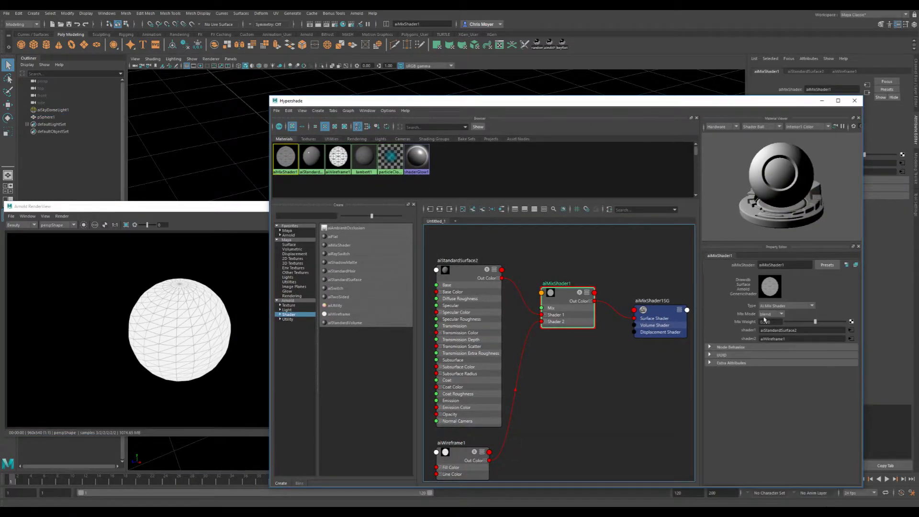
left_click_drag(815, 322, 784, 322)
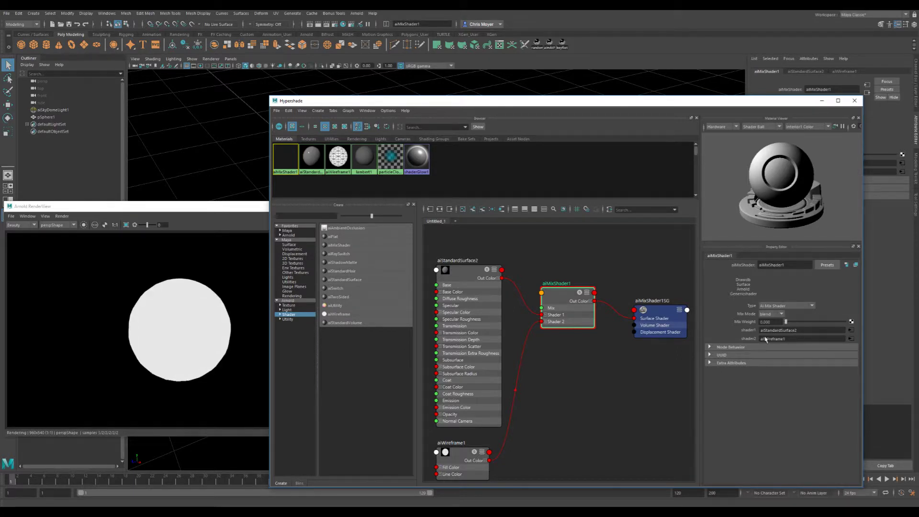
left_click_drag(580, 105, 548, 54)
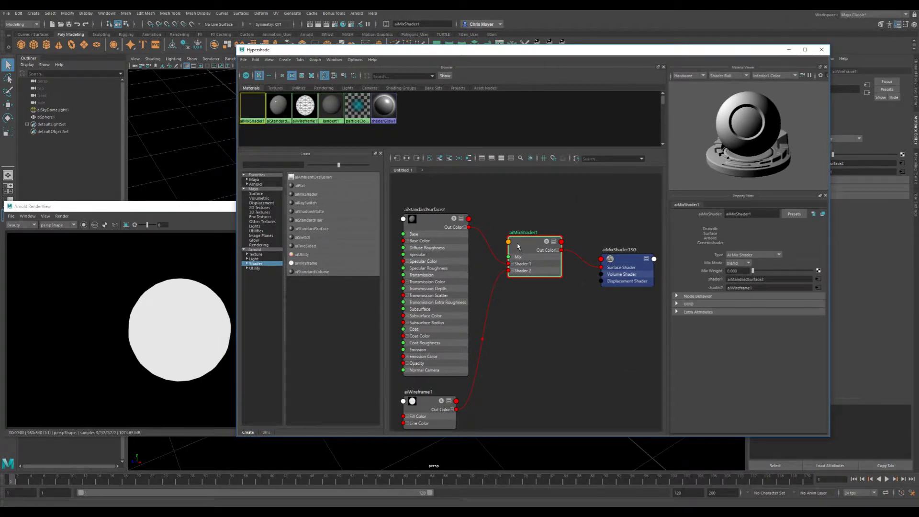
scroll(534, 231, "down", 2)
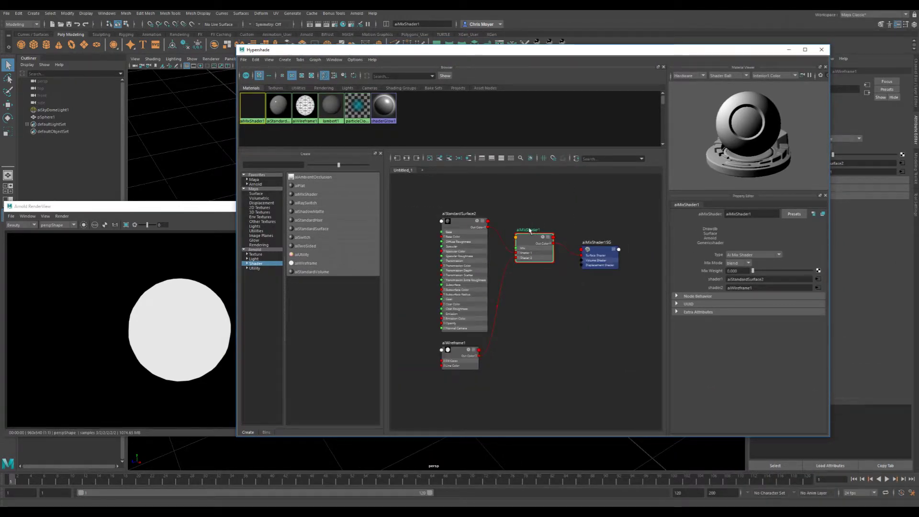
Replace the standard surface's settings with a warm-toned metallic preset.
left_click(479, 239)
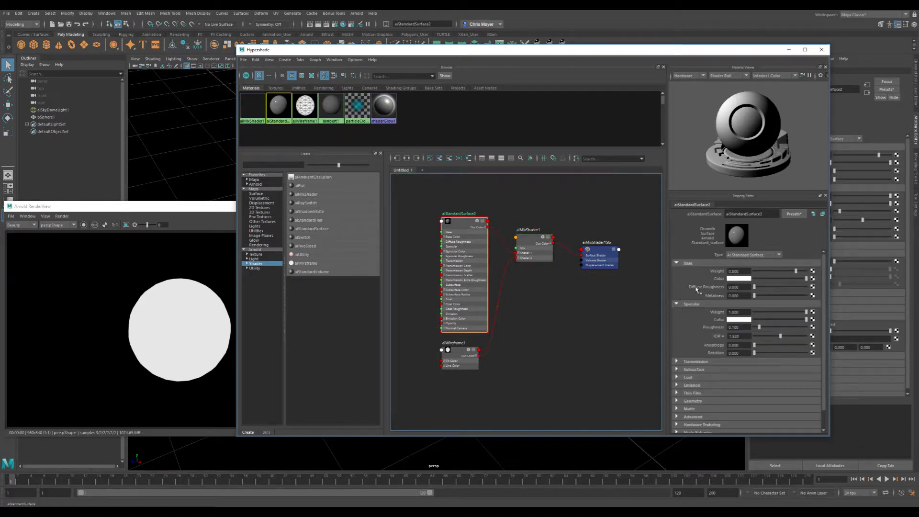
left_click(793, 214)
mouse_move(803, 292)
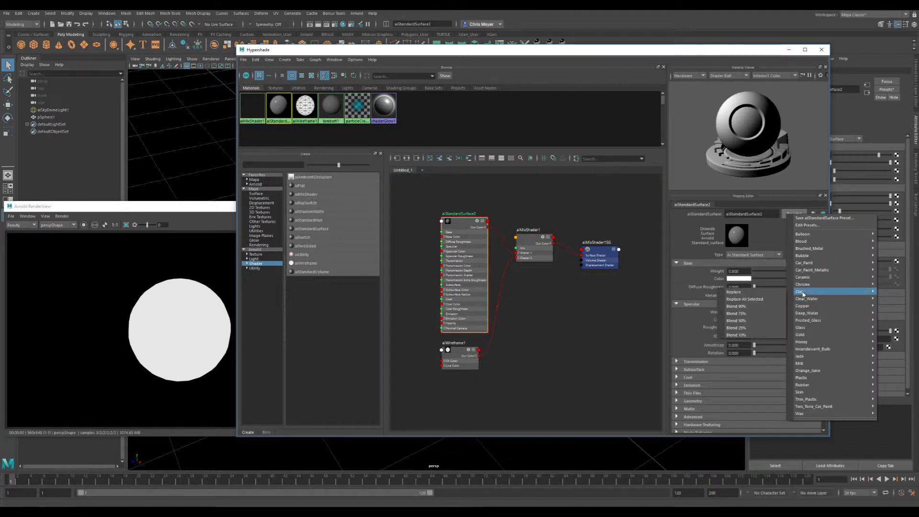
left_click(774, 309)
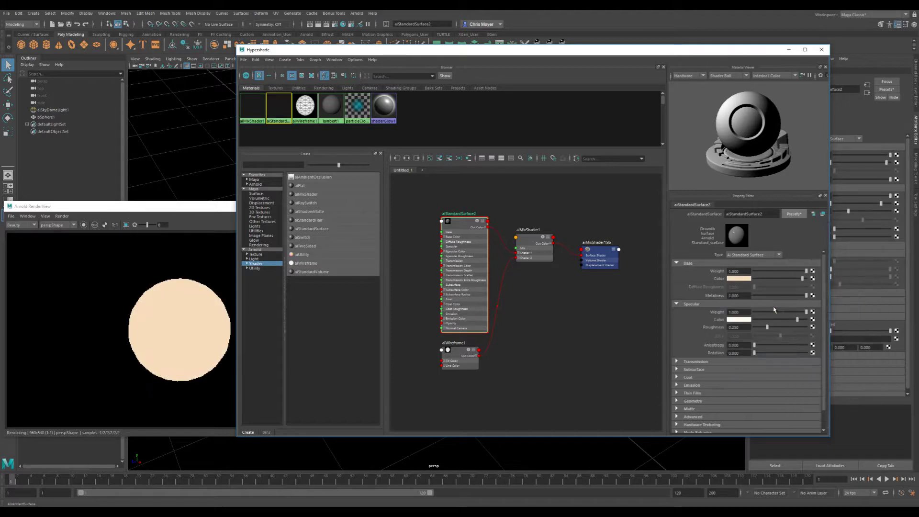
Delete the polygon sphere and the entire mix shader network, including its shading group.
left_click_drag(771, 50, 692, 263)
left_click(421, 216)
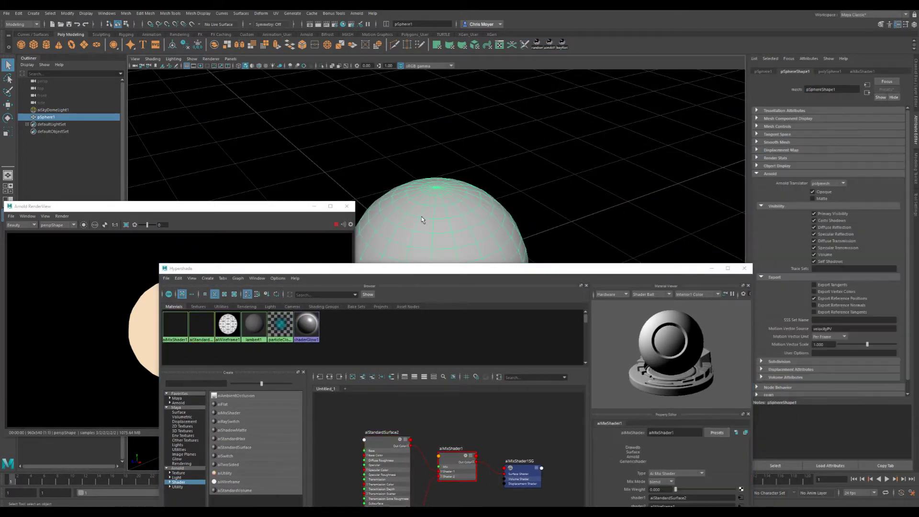
key("Delete")
left_click_drag(488, 272, 571, 92)
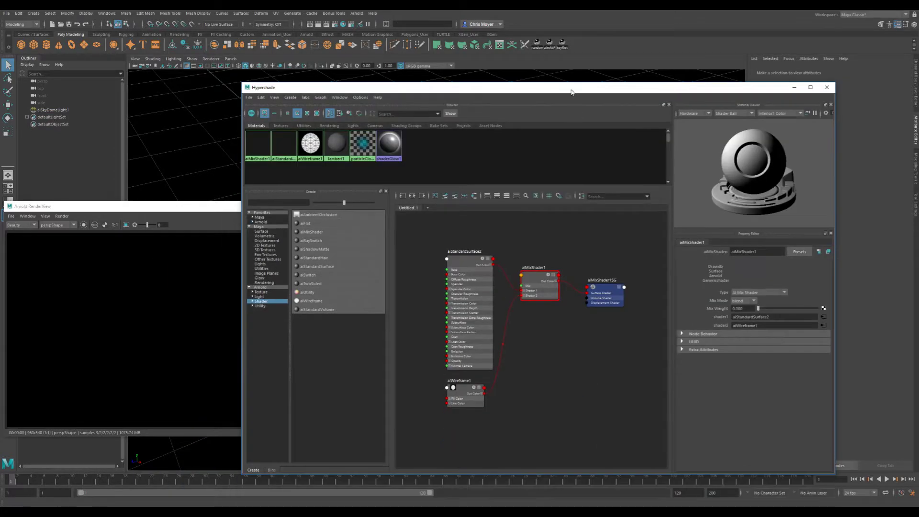
left_click_drag(437, 247, 625, 393)
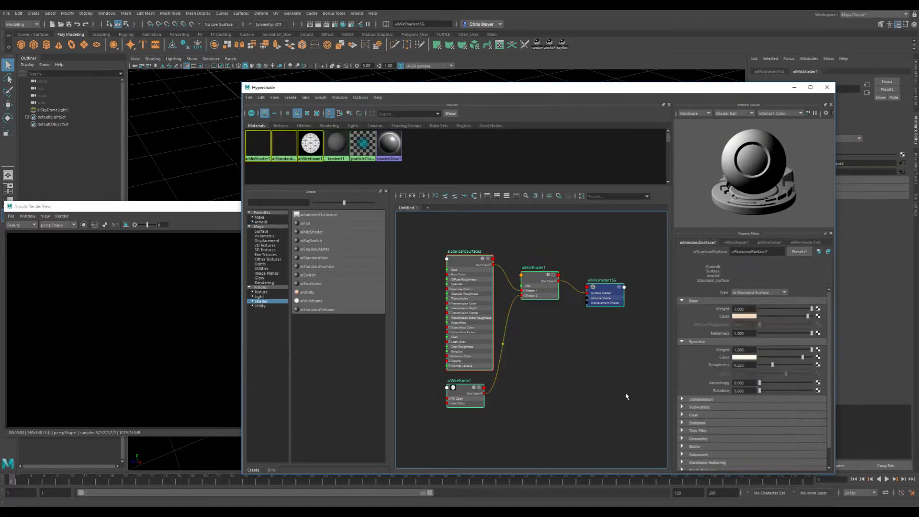
key("Delete")
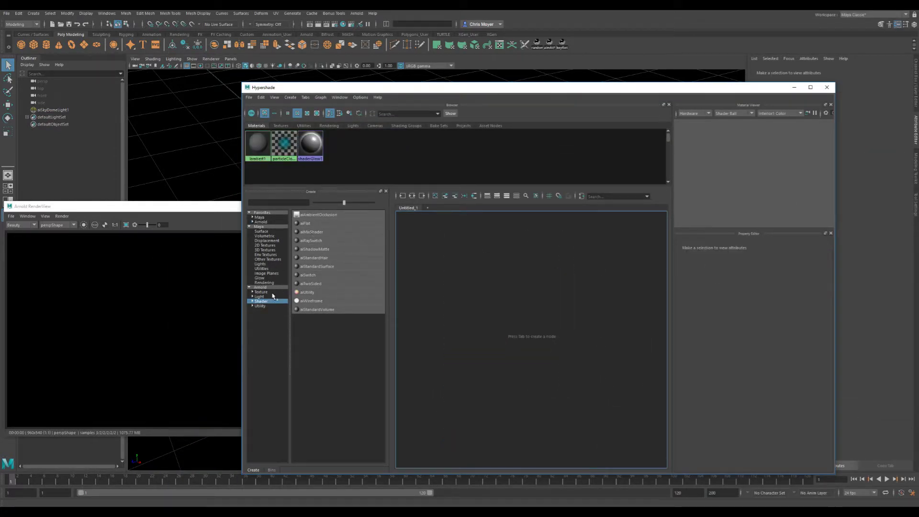
Create a new polygon sphere and a new aiMixShader material, and assign the material to the sphere.
left_click(21, 45)
left_click_drag(412, 91, 367, 86)
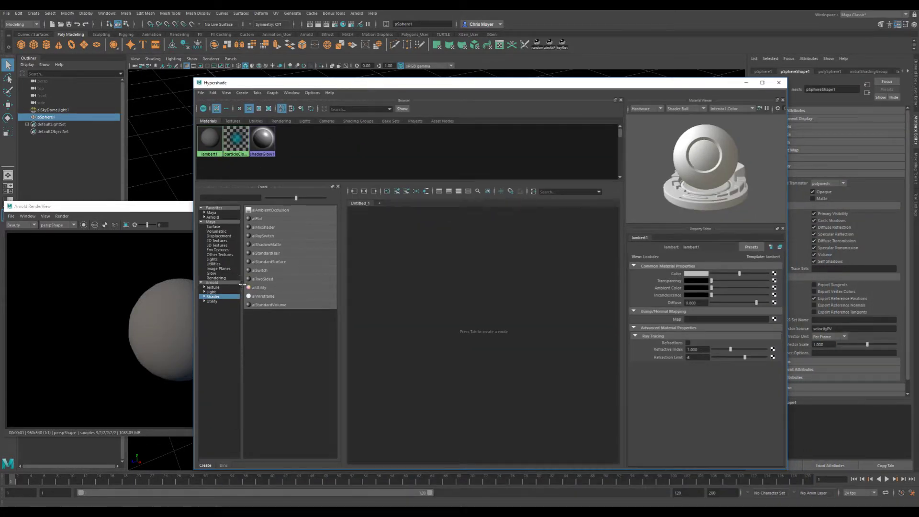
left_click(263, 227)
left_click_drag(483, 83, 679, 164)
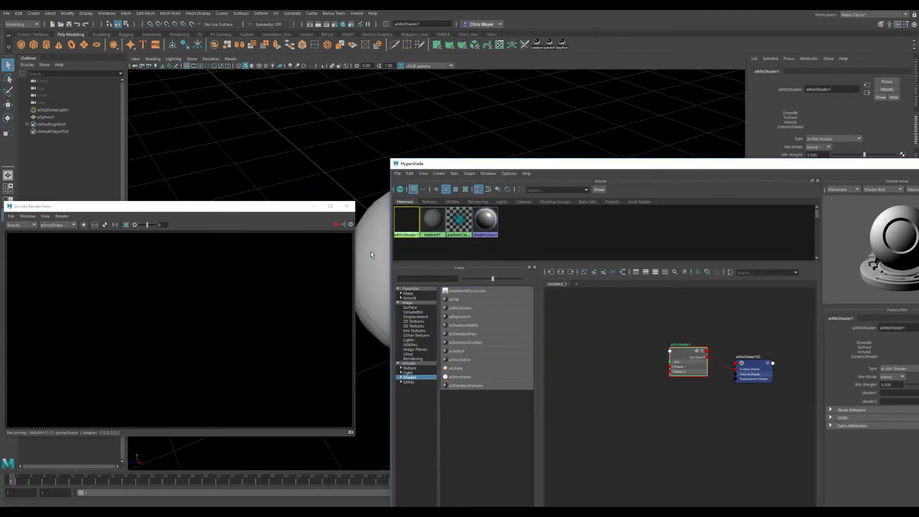
left_click_drag(528, 164, 379, 101)
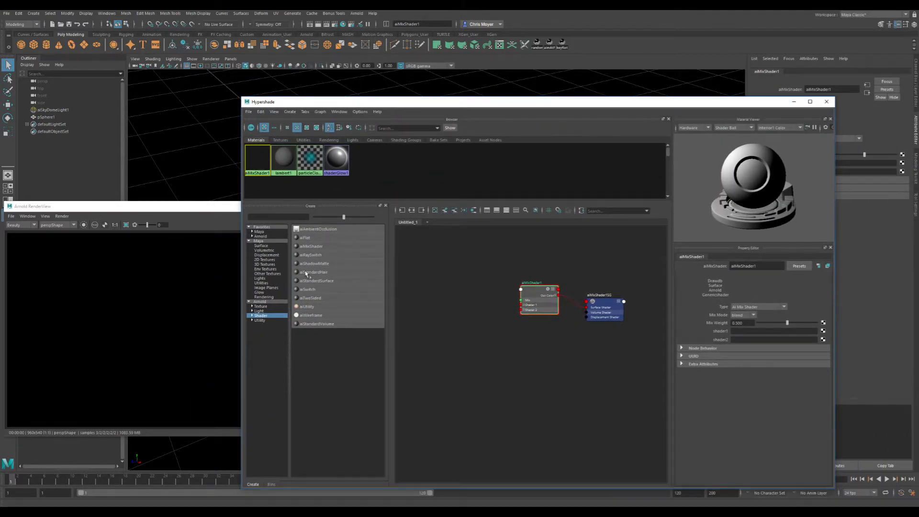
Create an aiStandardSurface from the Arnold shaders as the mix shader's shader1 input.
left_click(823, 331)
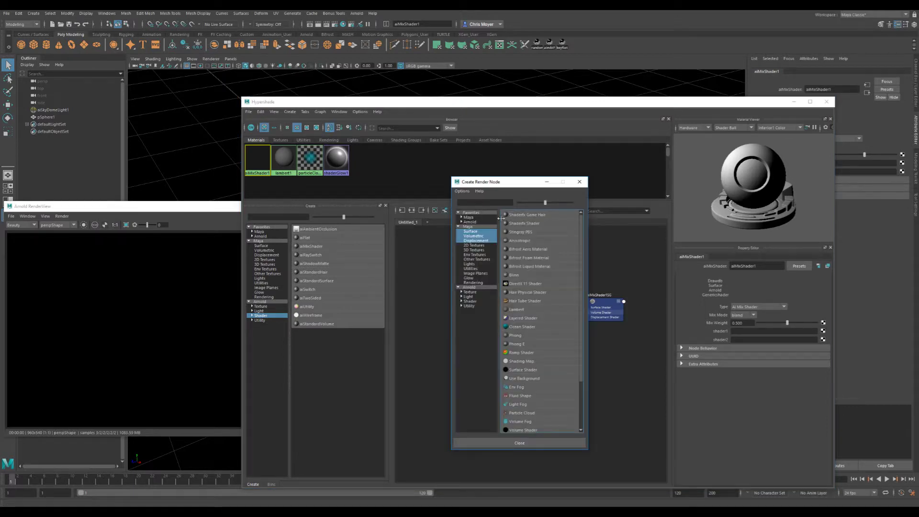
left_click(474, 302)
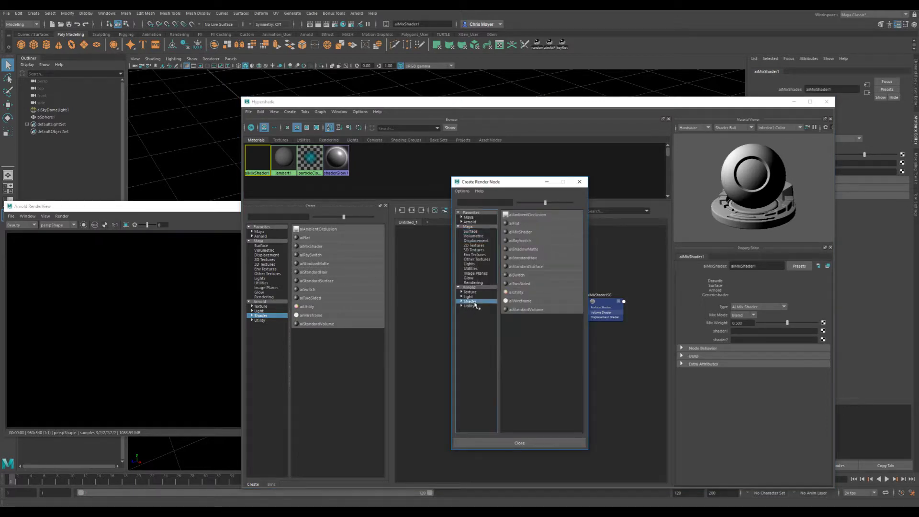
left_click(529, 266)
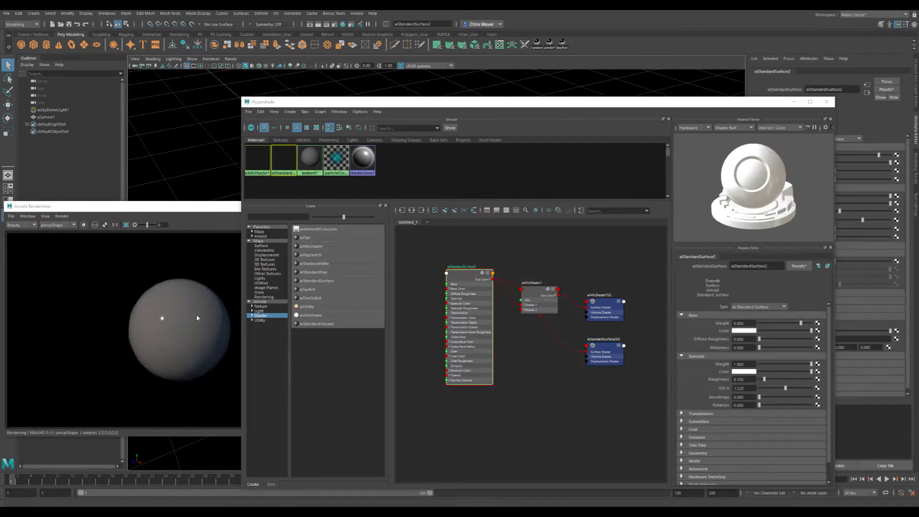
Create an aiWireframe from the Arnold shaders as the mix shader's shader2 input.
left_click(559, 290)
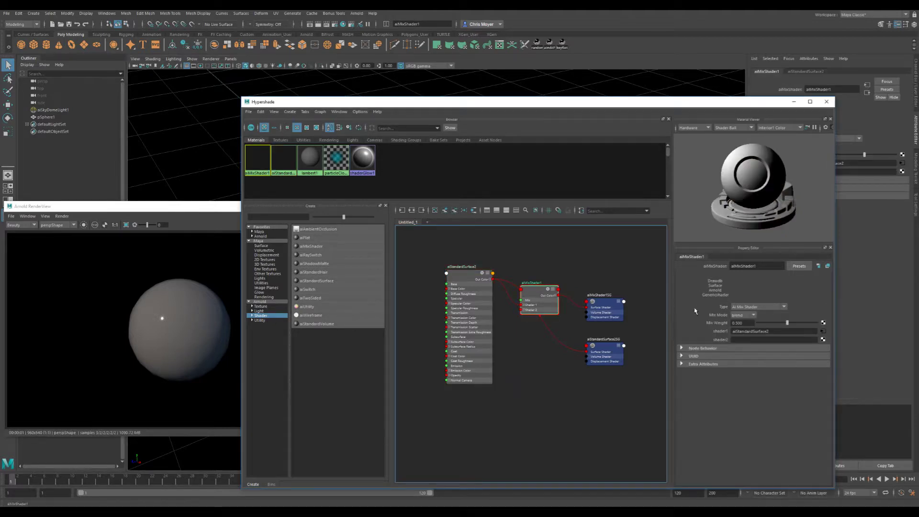
left_click(823, 340)
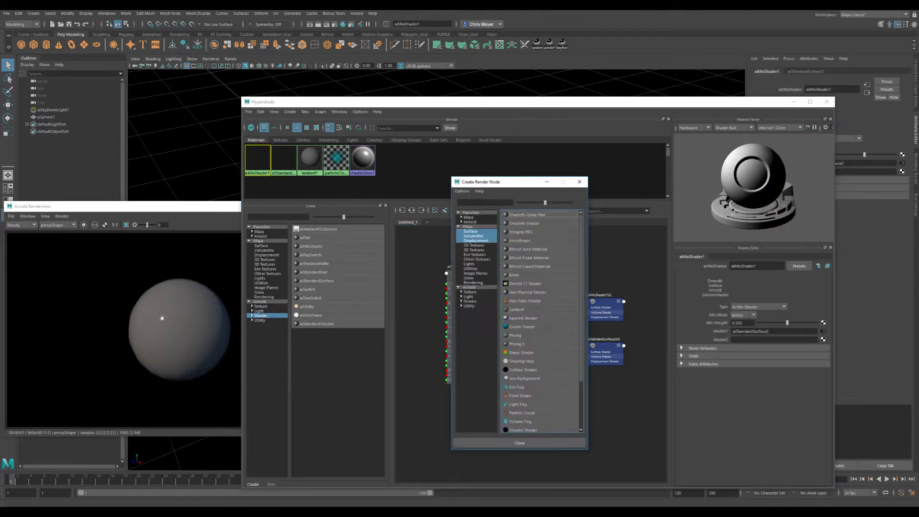
left_click(470, 301)
left_click(519, 301)
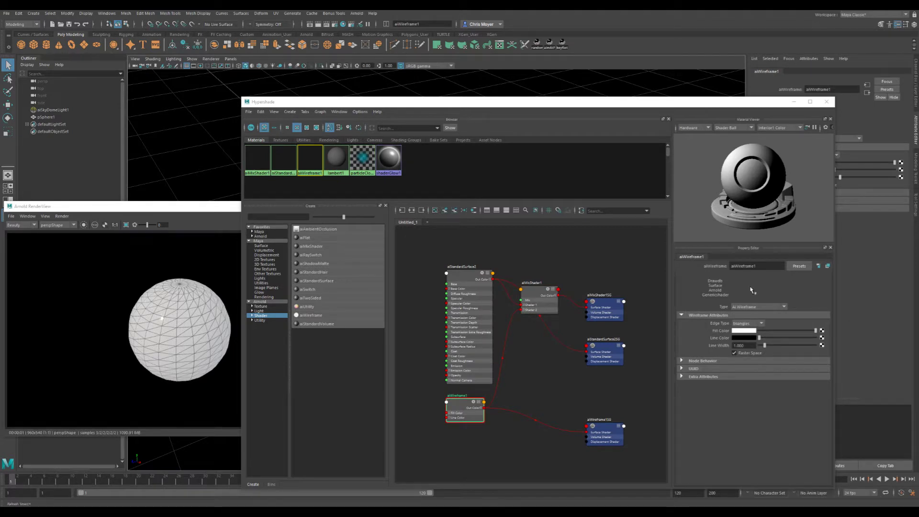
Compare the blend by lowering aiMixShader1's mix weight to 0, raising it to the maximum, and reducing it to about 0.19.
left_click(545, 301)
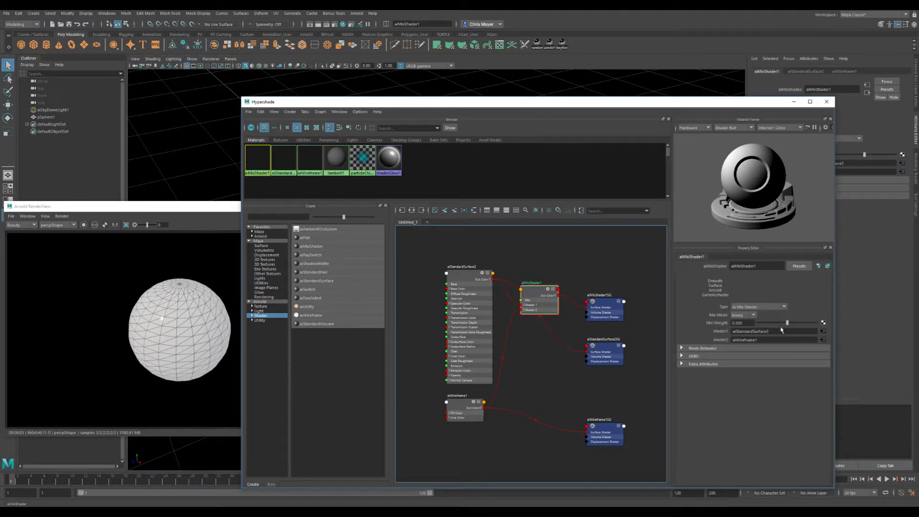
left_click_drag(787, 323, 748, 331)
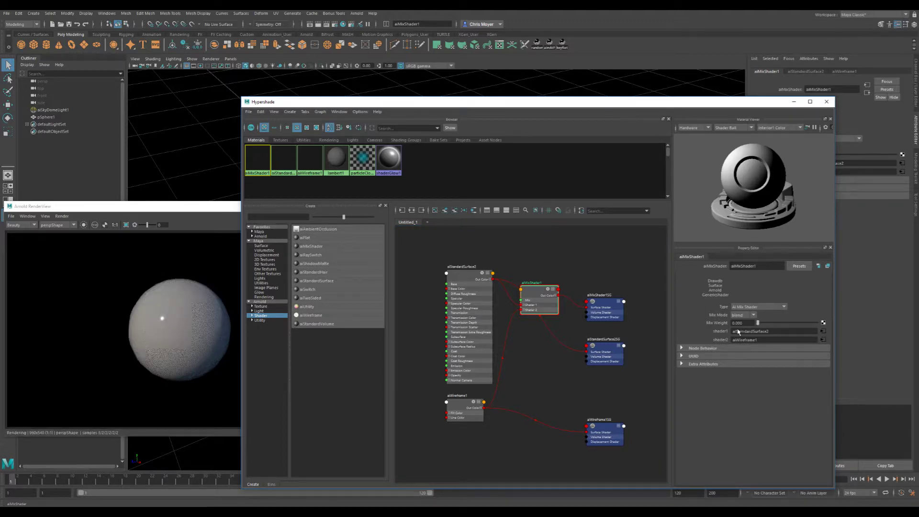
left_click_drag(758, 322, 837, 326)
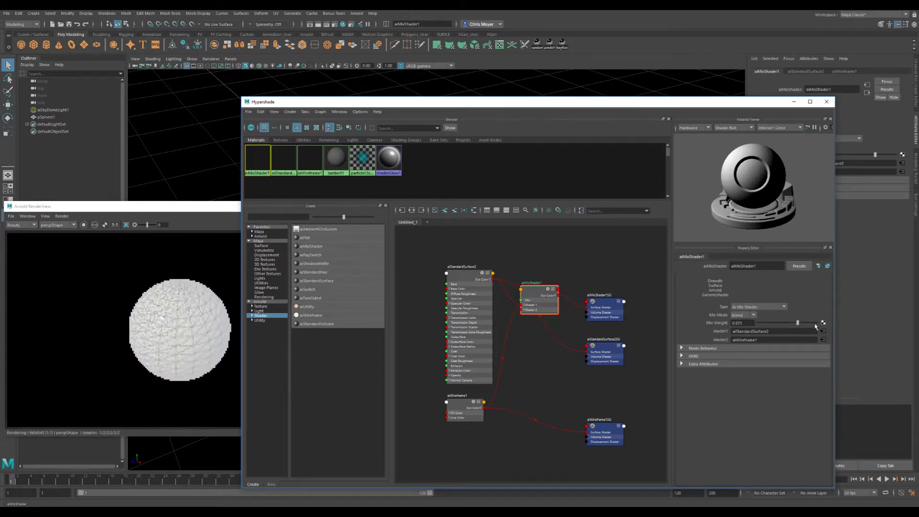
left_click_drag(823, 325, 770, 332)
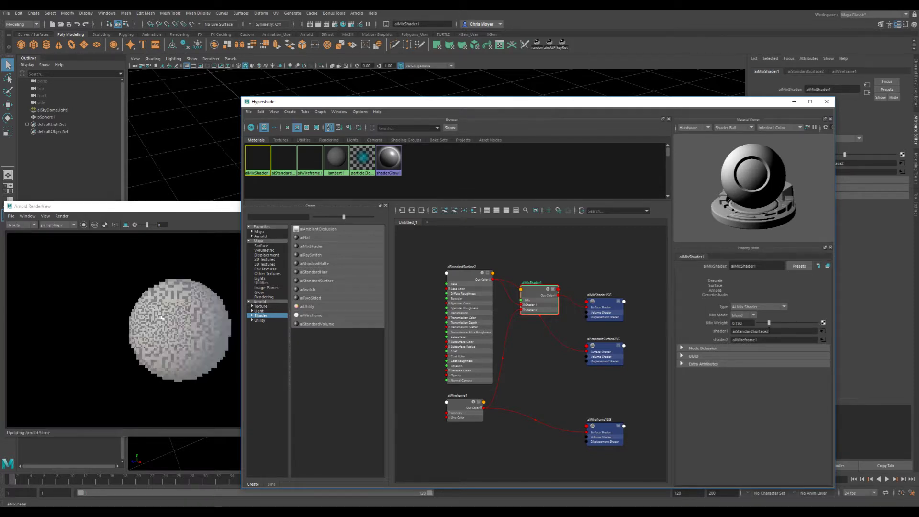
Apply a warm-toned metallic preset to the standard surface with base weight and metalness of 1.
left_click(471, 281)
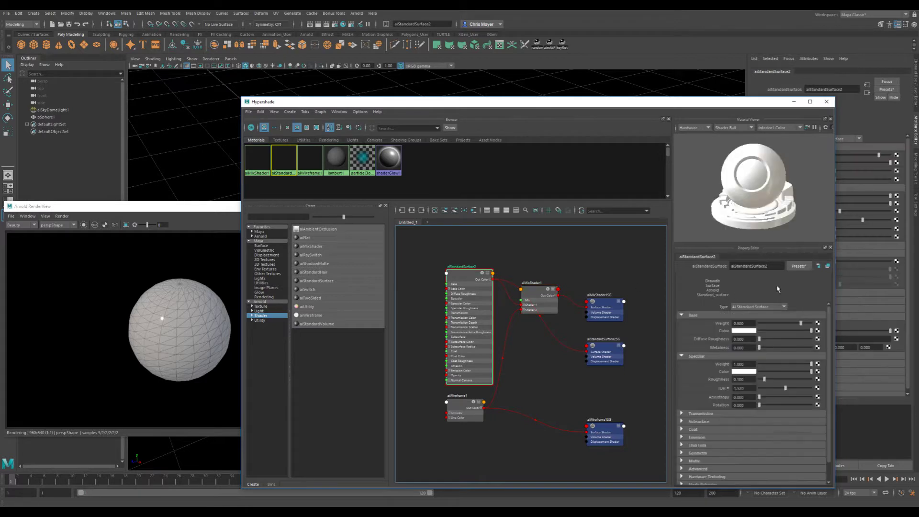
left_click(799, 265)
mouse_move(827, 341)
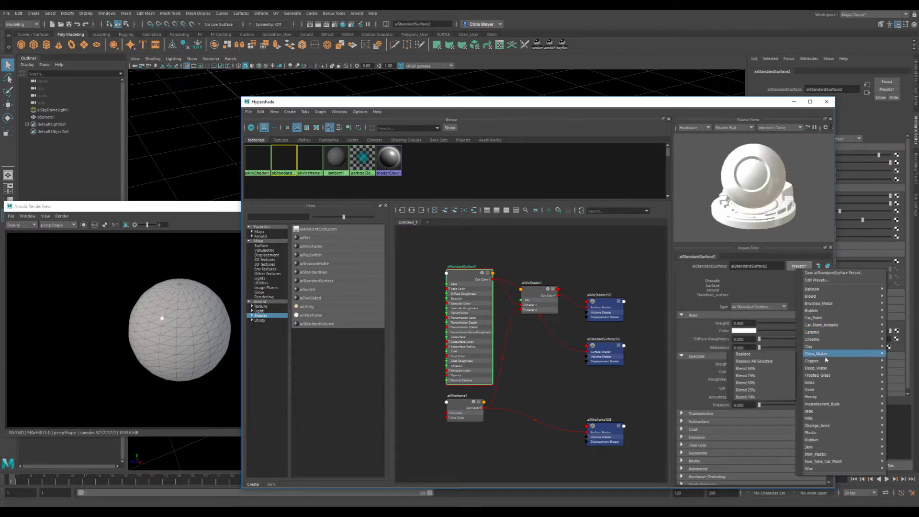
left_click(743, 339)
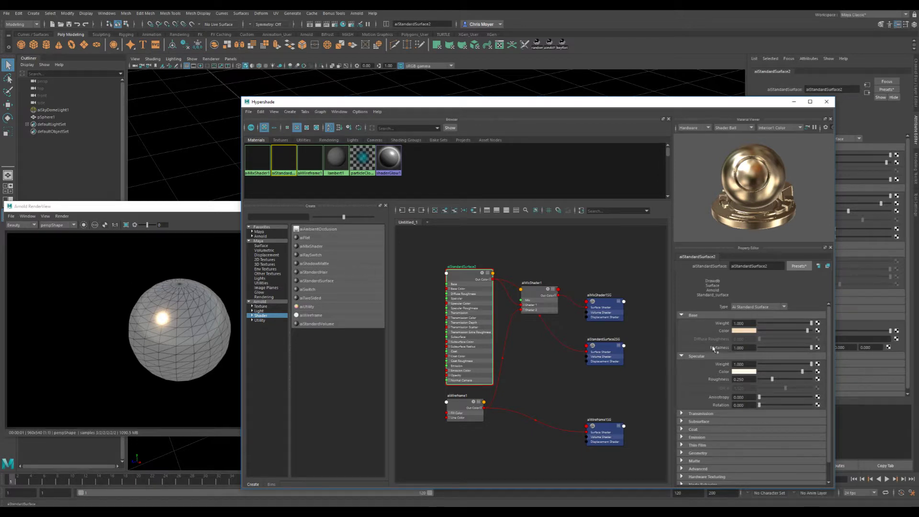
Set the aiWireframe shader's edge type to polygons.
left_click(467, 404)
left_click(757, 323)
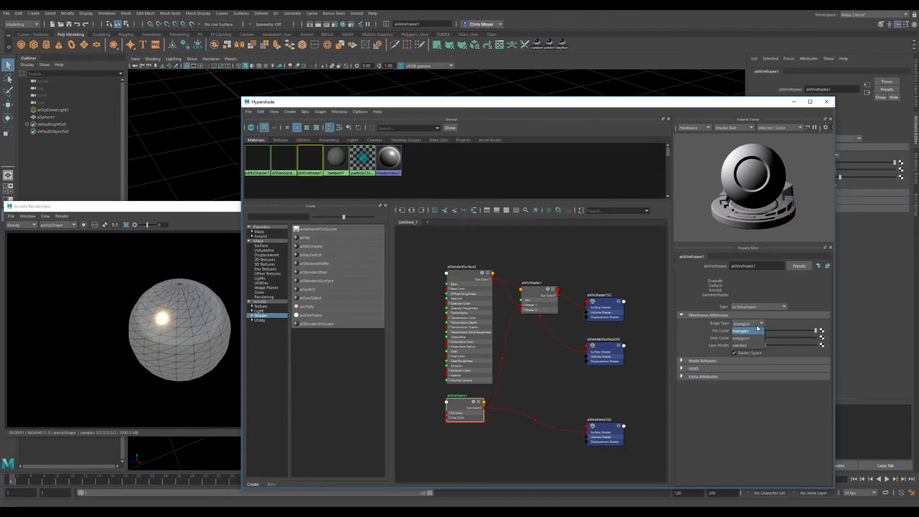
left_click(750, 341)
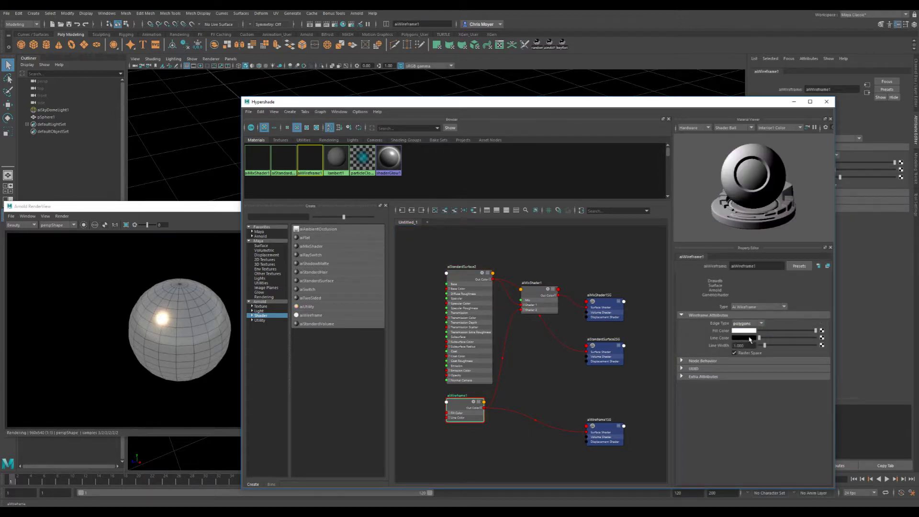
Set the wireframe's line color to teal and its fill color to a darkened purple.
left_click(744, 338)
left_click_drag(786, 354, 796, 346)
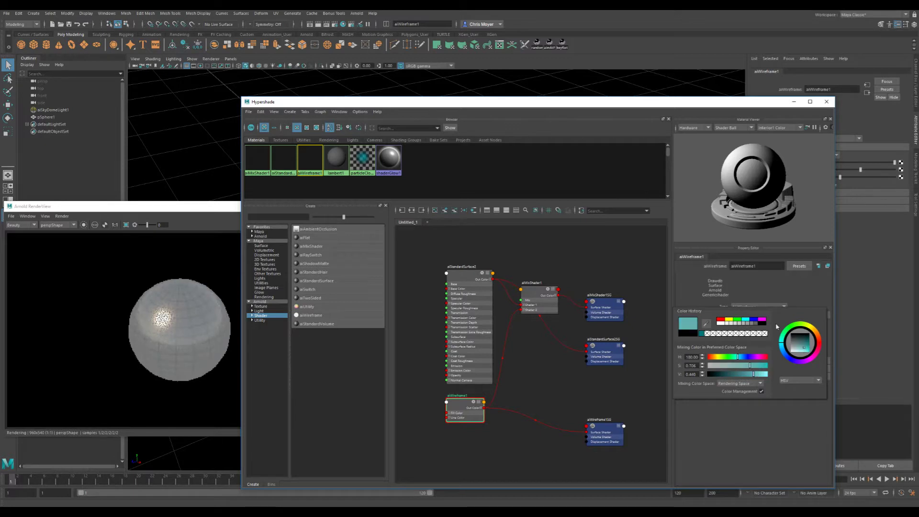
left_click(745, 331)
left_click(799, 353)
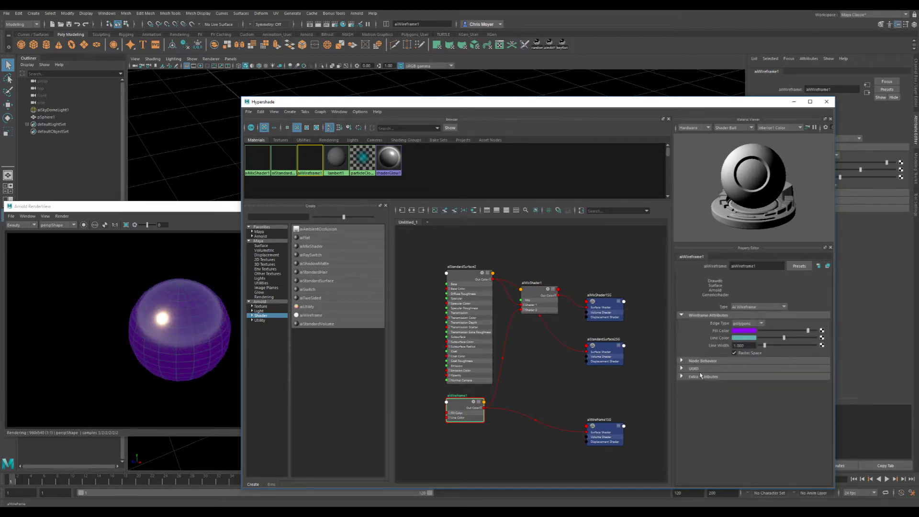
left_click_drag(807, 330, 783, 330)
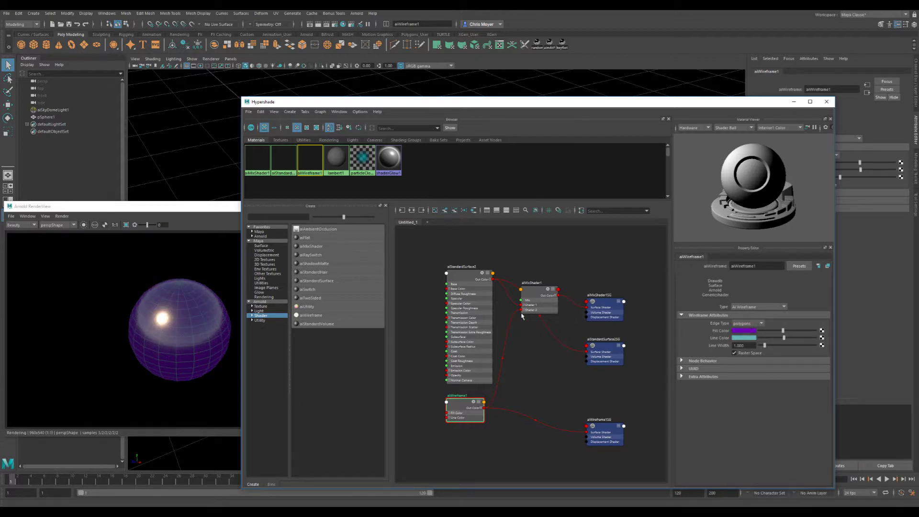
Delete the standard surface's and wireframe's own shading groups, and set aiMixShader1's mix weight to about 0.067.
left_click_drag(576, 333, 625, 438)
key("Delete")
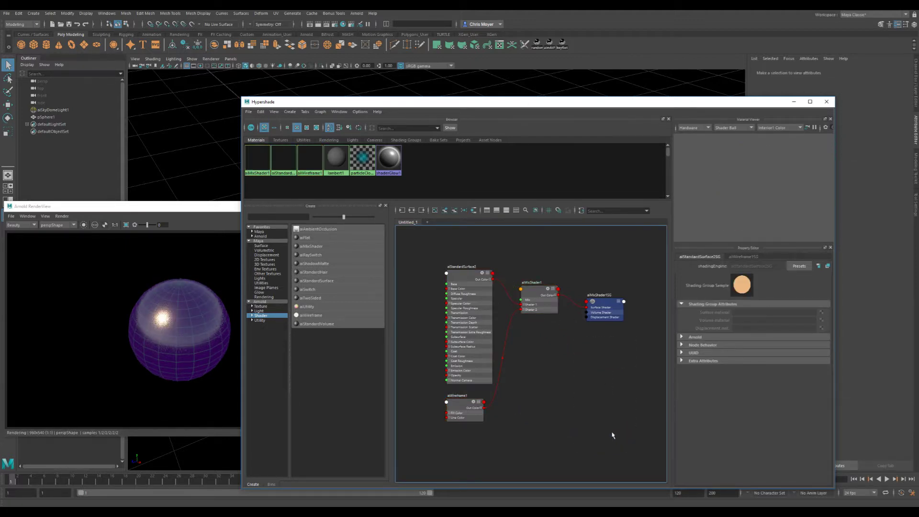
left_click(538, 292)
left_click_drag(812, 325, 670, 322)
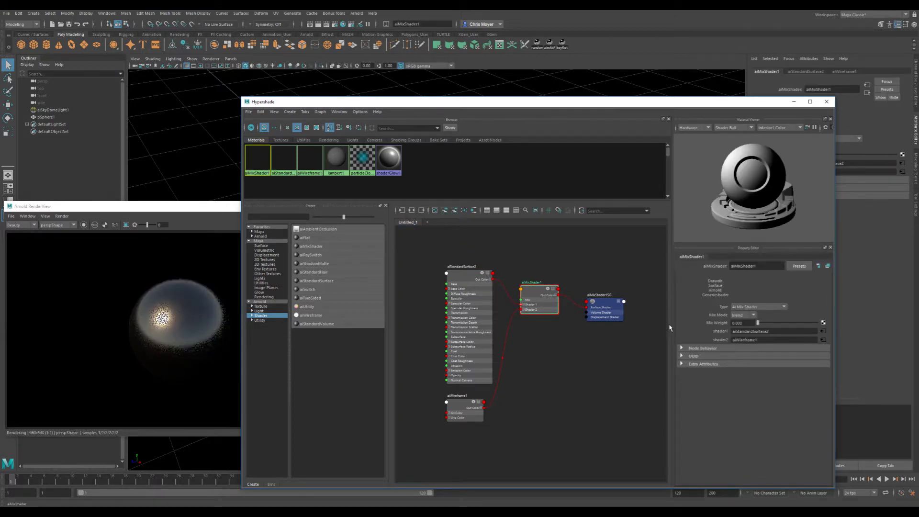
mouse_move(758, 323)
left_mouse_down()
mouse_move(770, 322)
mouse_move(762, 334)
left_mouse_up()
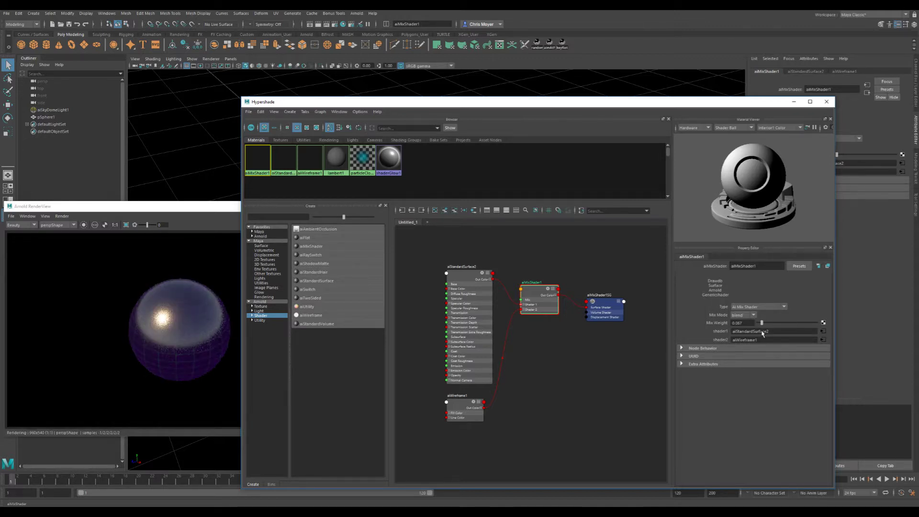
Rearrange the Arnold RenderView and Hypershade windows side by side and enlarge the sphere in the render.
left_click_drag(506, 102, 703, 242)
left_click_drag(245, 207, 343, 88)
right_click_drag(478, 182, 625, 170, "alt")
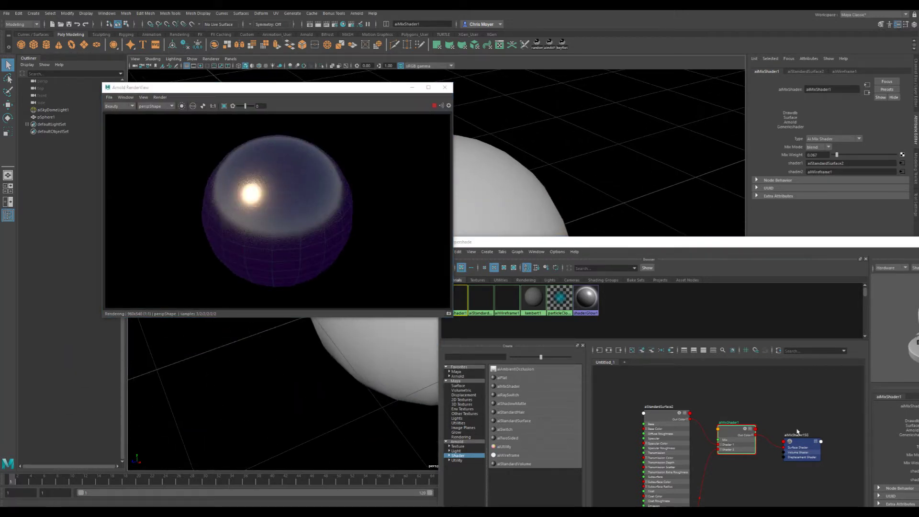
left_click_drag(670, 242, 560, 91)
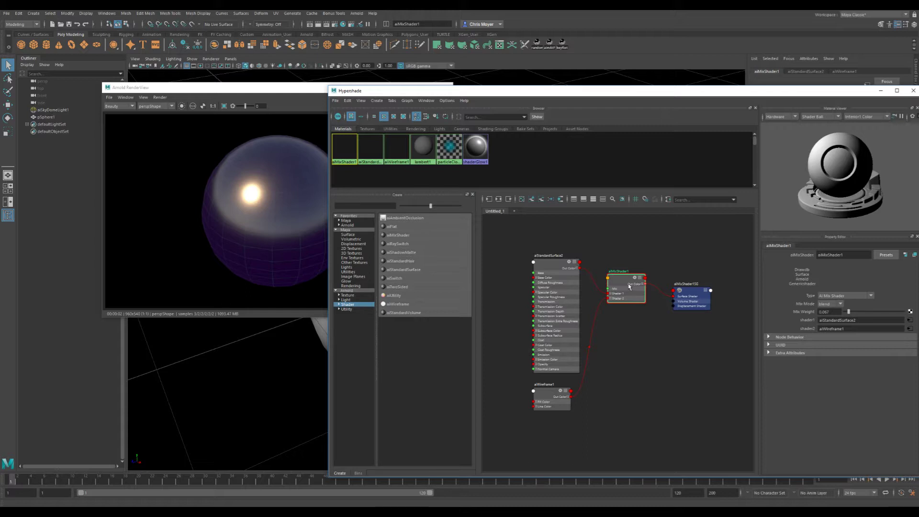
Move the standard surface node slightly farther from the wireframe node in the Hypershade graph.
left_click(558, 287)
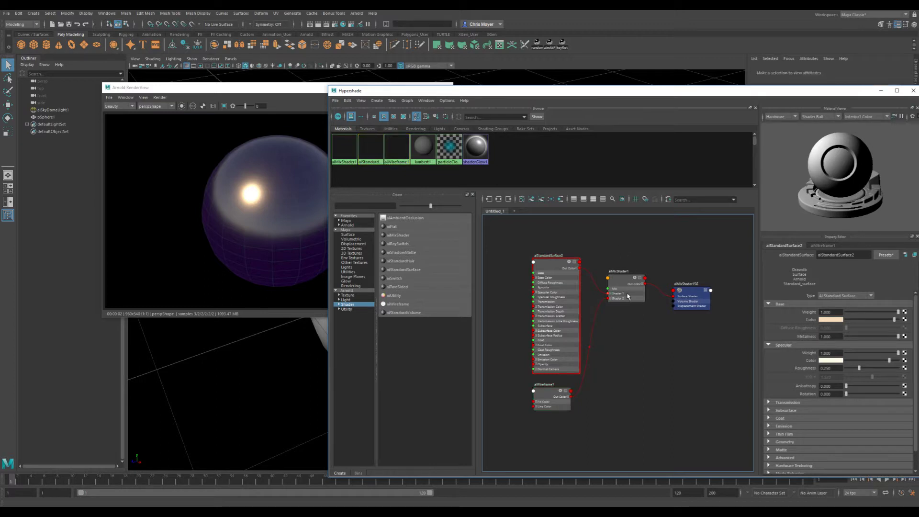
mouse_move(558, 263)
left_mouse_down()
mouse_move(529, 267)
mouse_move(553, 255)
left_mouse_up()
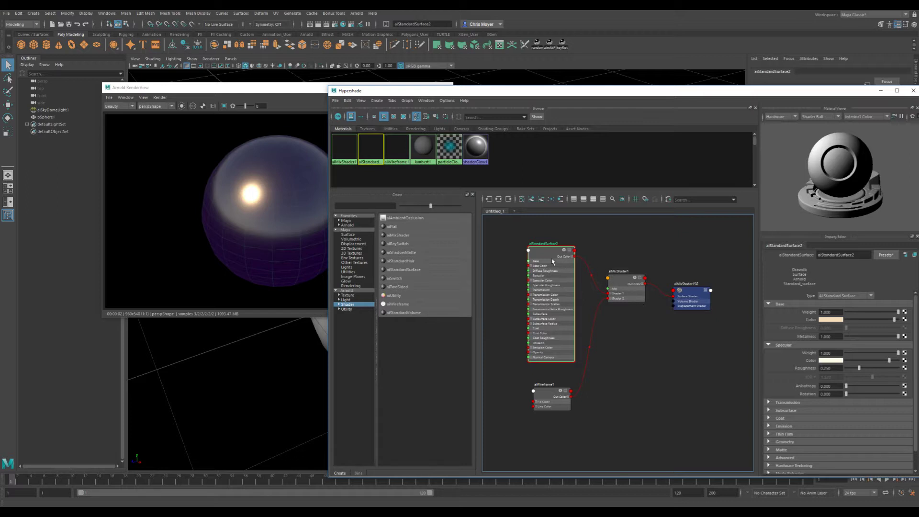
Set aiMixShader1's mix weight to 0 and key it at frame 1.
left_click_drag(696, 306, 699, 293)
left_click_drag(794, 94, 687, 92)
left_click(565, 274)
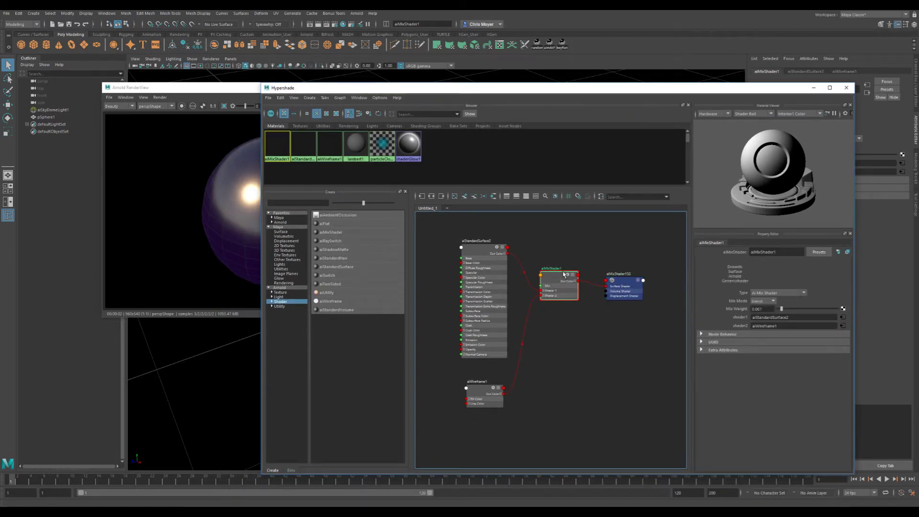
left_click_drag(789, 311, 780, 312)
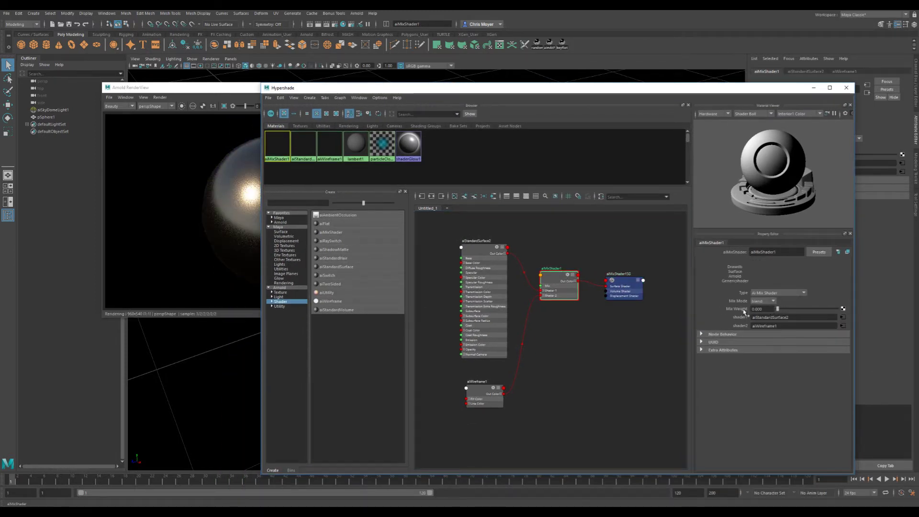
right_click(746, 310)
left_click(759, 315)
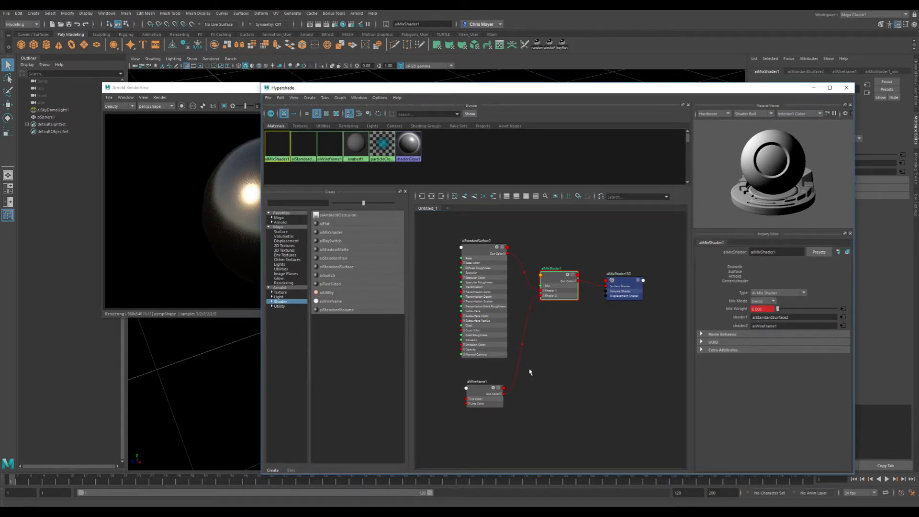
Set and key aiMixShader1's mix weight at 1 on frame 24, and play the animation from frame 1.
left_click_drag(112, 481, 165, 480)
left_click_drag(777, 310, 842, 309)
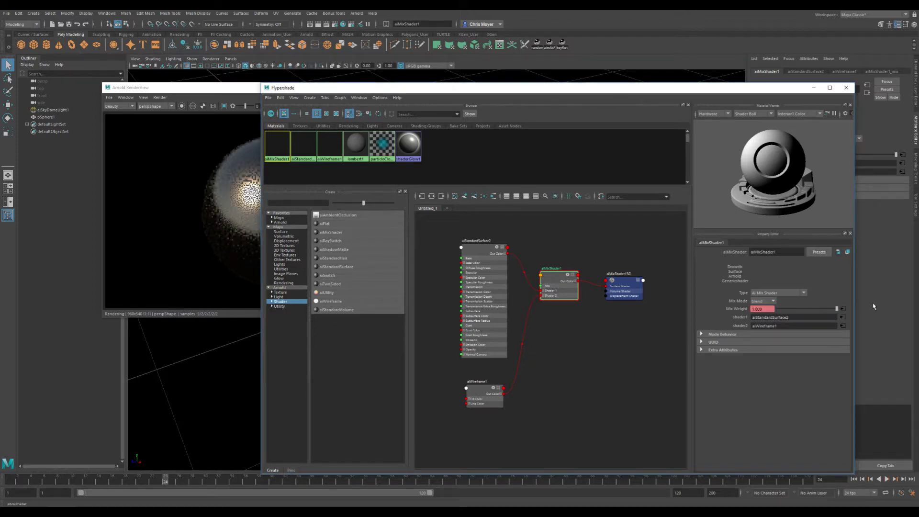
right_click(775, 312)
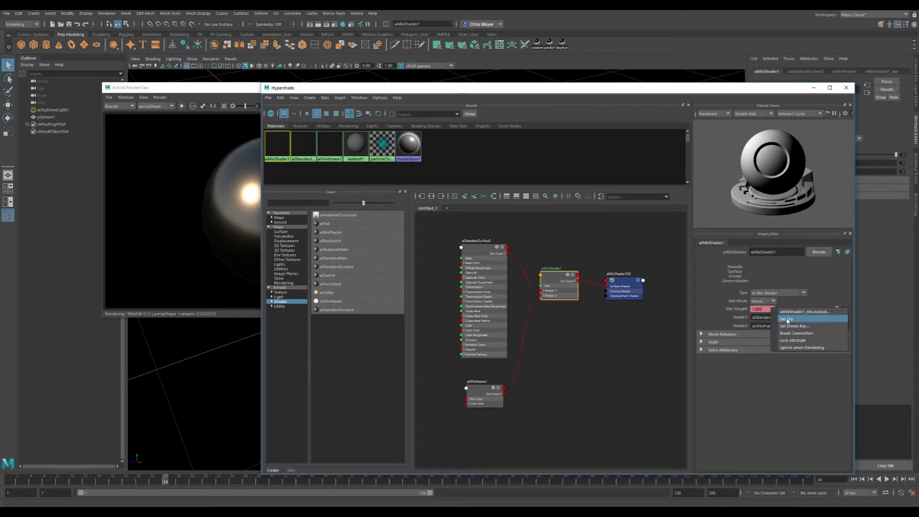
left_click(786, 319)
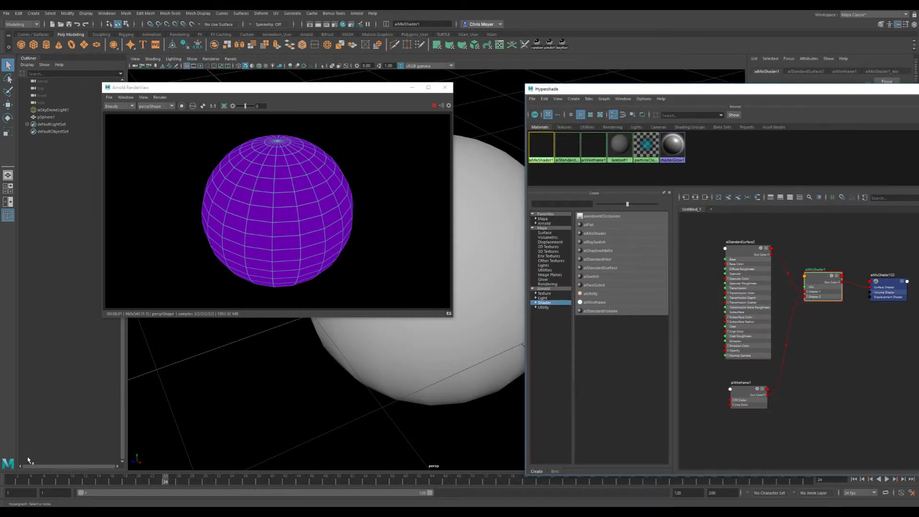
left_click(12, 478)
key("alt+v")
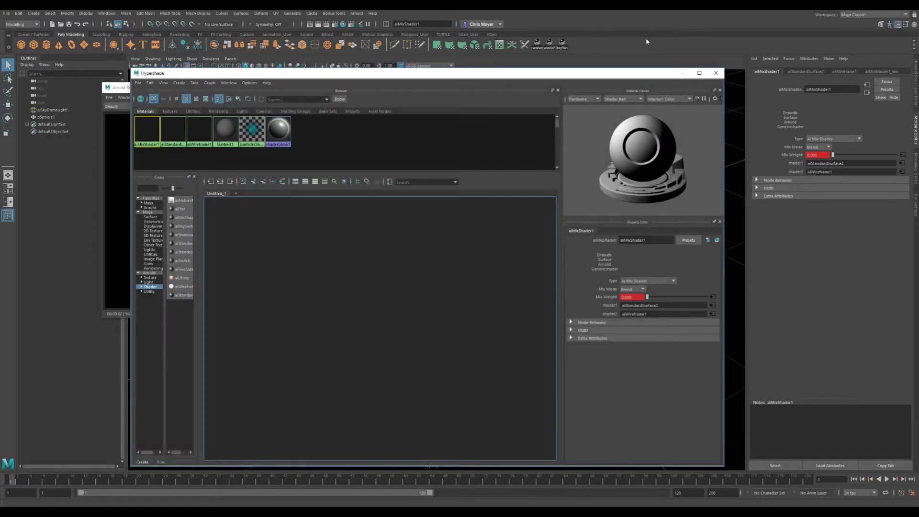
Graph aiMixShader1's shading network in the Hypershade and widen the list of creatable shaders.
left_click_drag(570, 76, 761, 35)
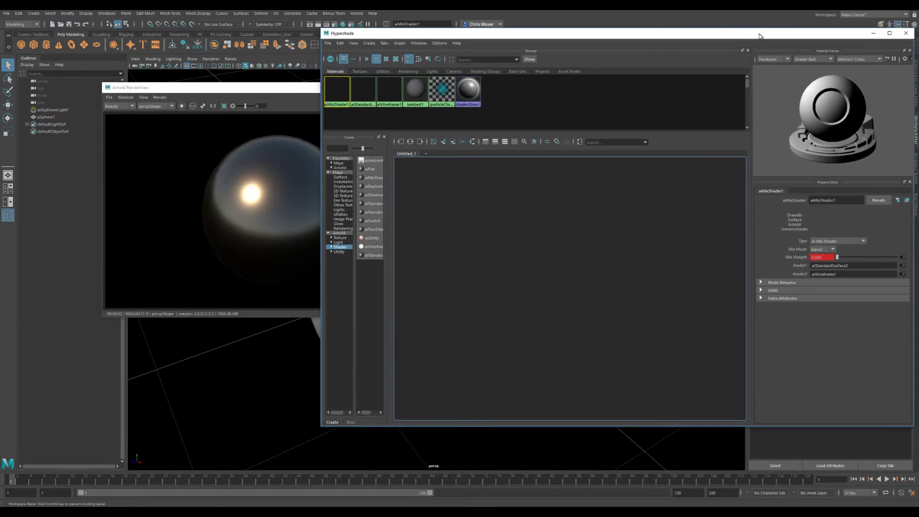
left_click(327, 89)
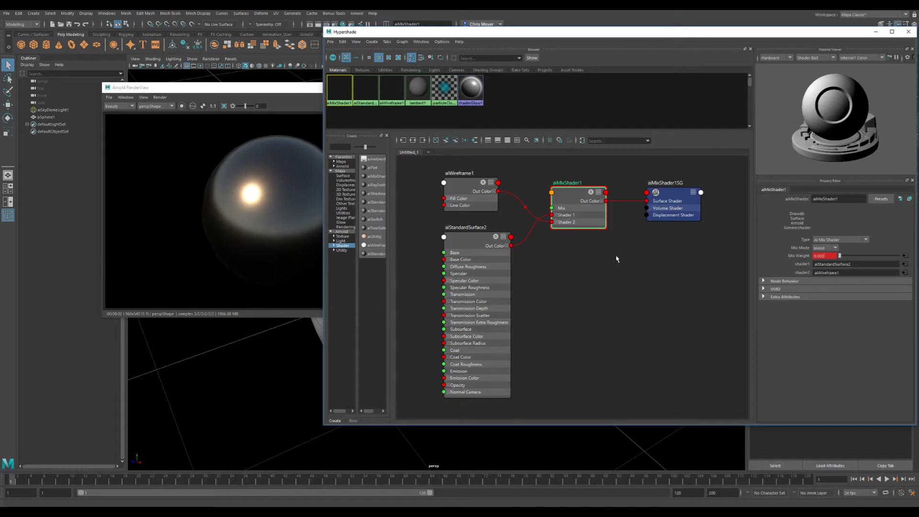
left_click_drag(577, 204, 583, 207)
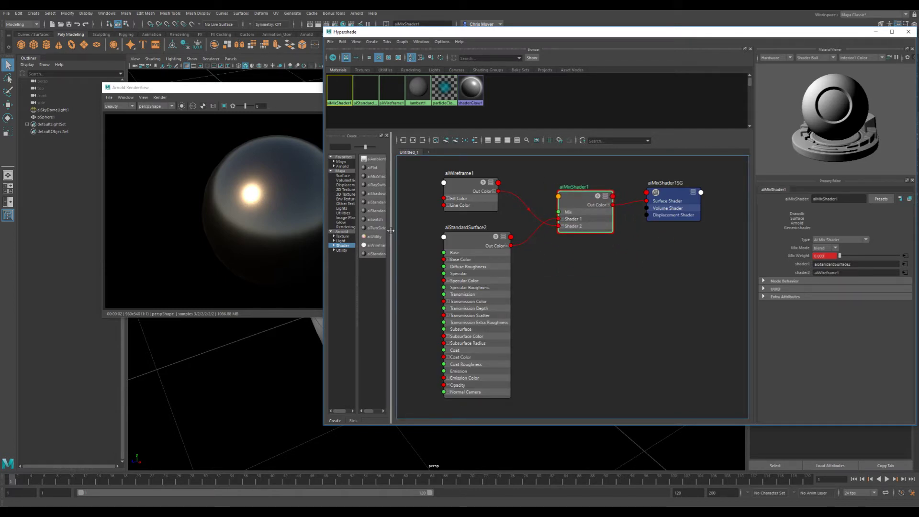
left_click_drag(396, 234, 431, 237)
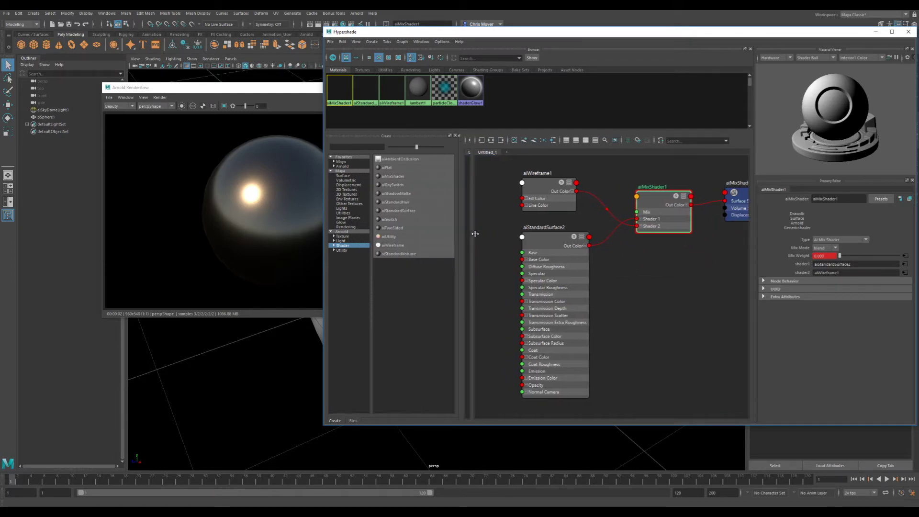
Create a second aiMixShader and place it with its shading group clear of the existing network.
left_click(393, 176)
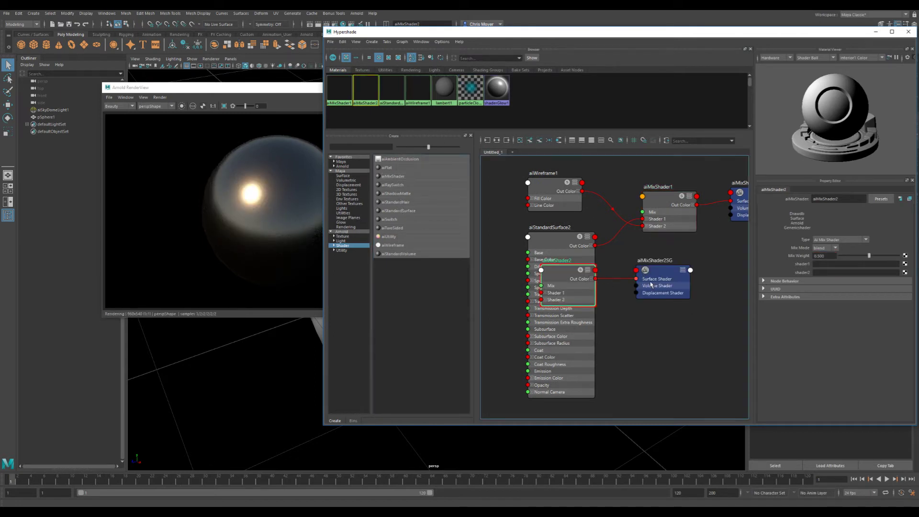
middle_click_drag(644, 276, 538, 279, "alt")
left_click(539, 290, "shift")
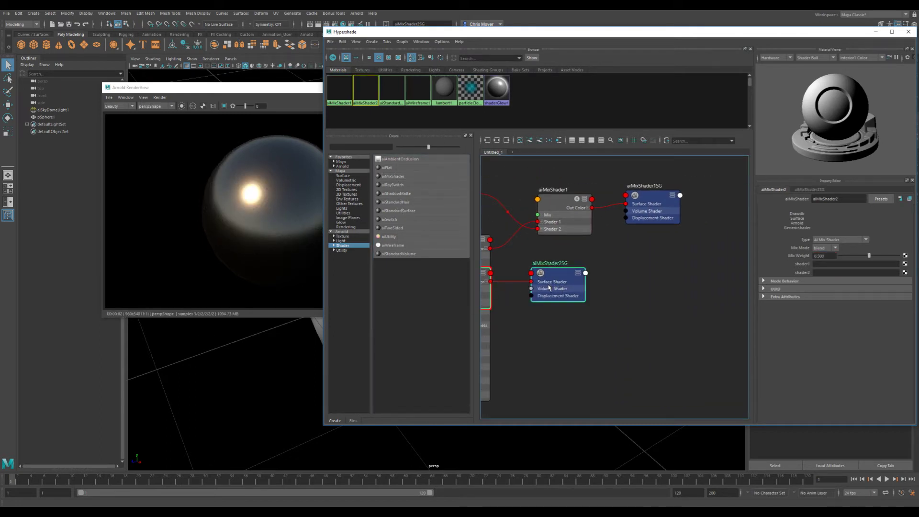
left_click_drag(538, 290, 818, 264)
Connect aiMixShader1's Out Color to aiMixShader2's Shader 1 and delete aiMixShader1's own shading group.
left_click_drag(607, 219, 717, 271)
left_click_drag(642, 206, 665, 190)
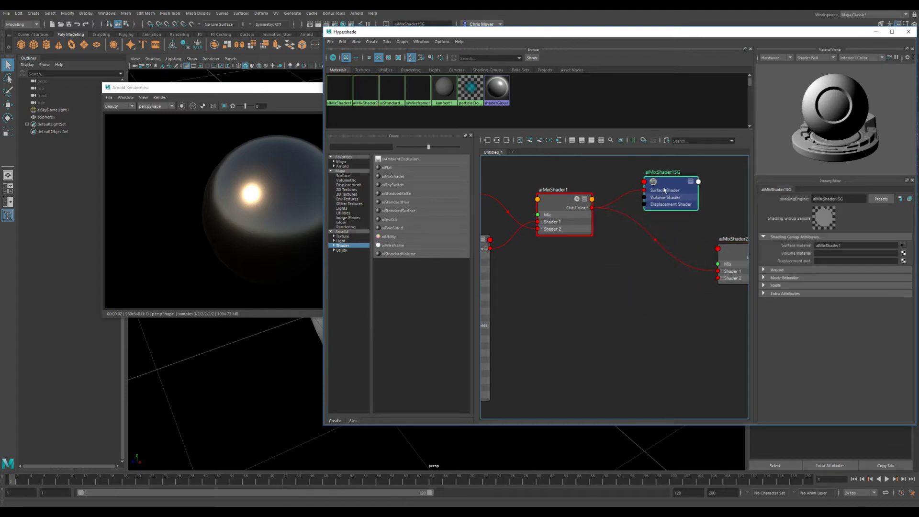
key("Delete")
Assign aiMixShader2 to the sphere, moving the Hypershade window out of the way and back.
scroll(604, 266, "down", 3)
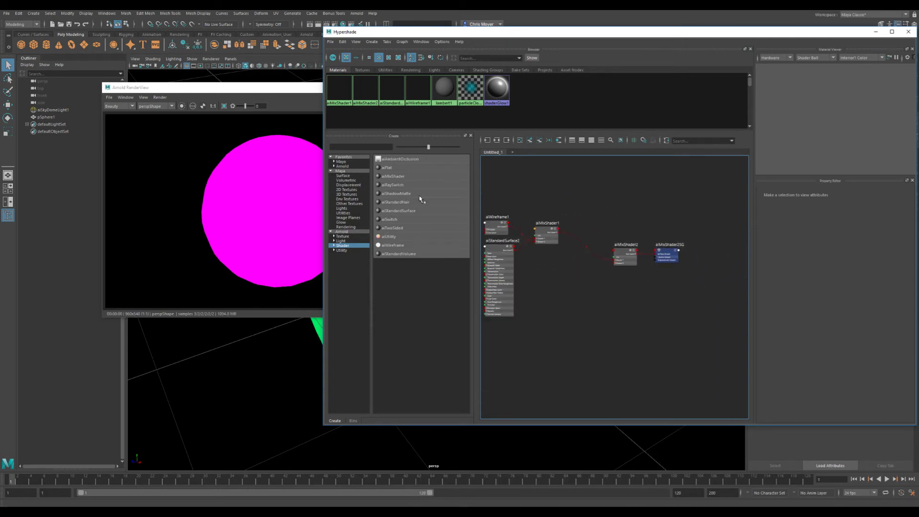
left_click_drag(617, 36, 676, 251)
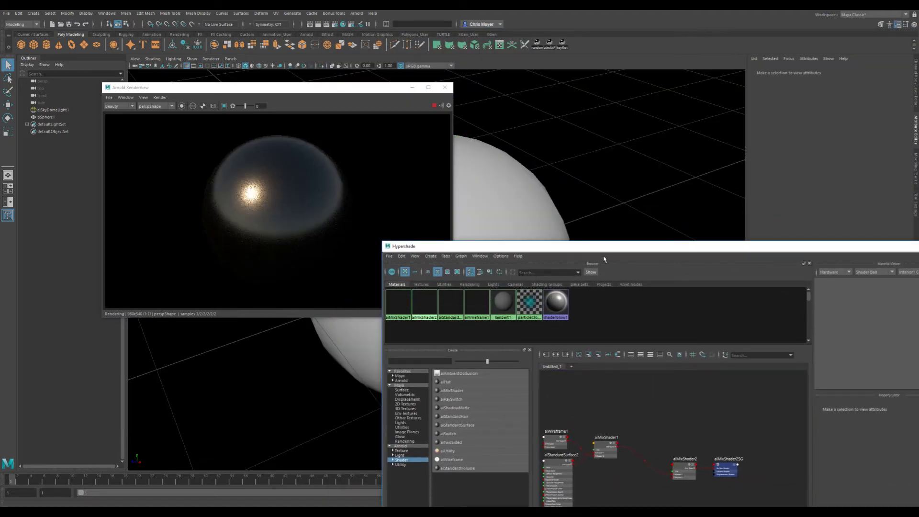
left_click_drag(634, 246, 581, 15)
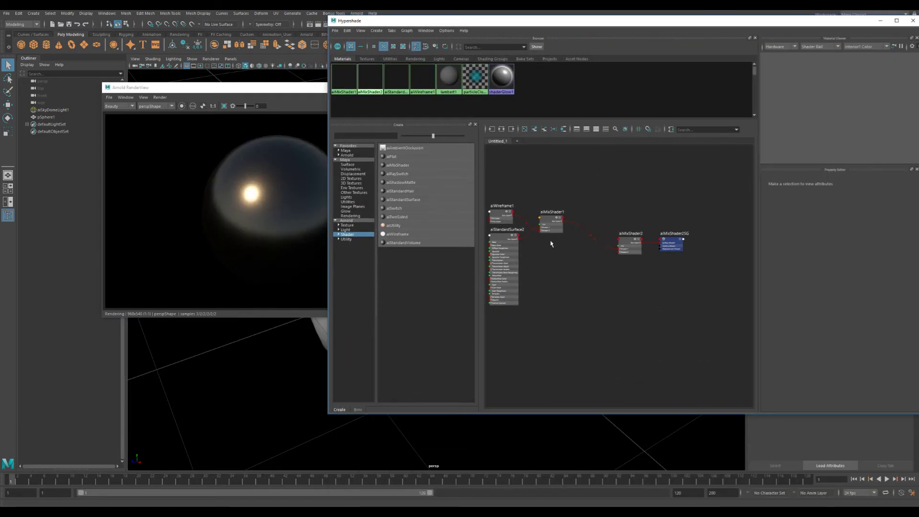
Create a new aiStandardSurface as the shader2 input of aiMixShader2, discarding the unconnected one created first.
left_click(414, 200)
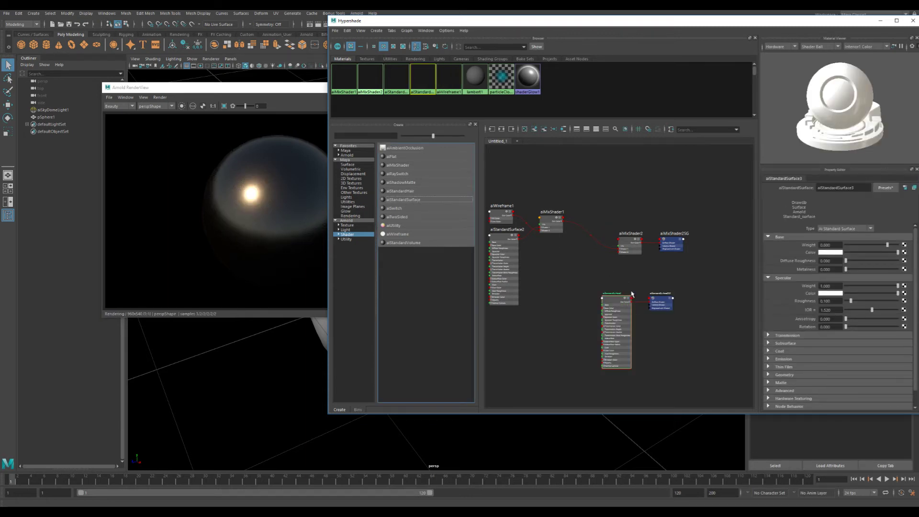
key("Delete")
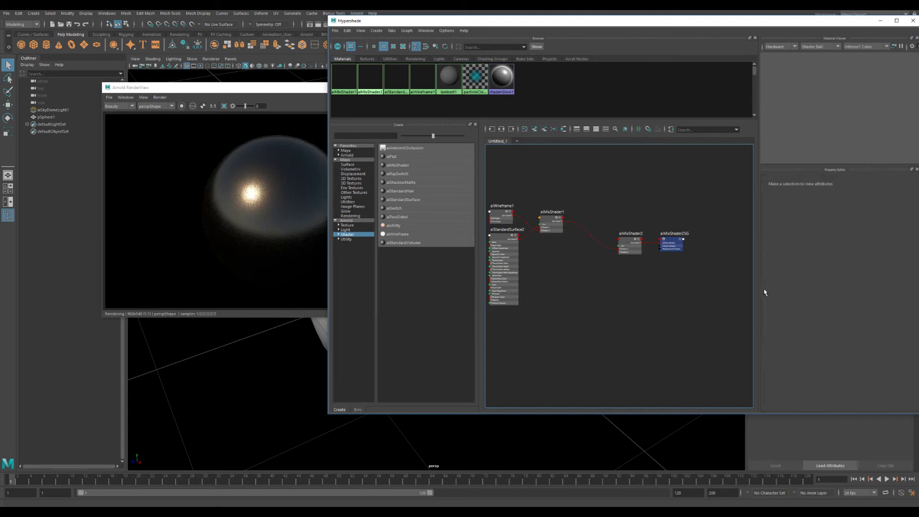
left_click(626, 248)
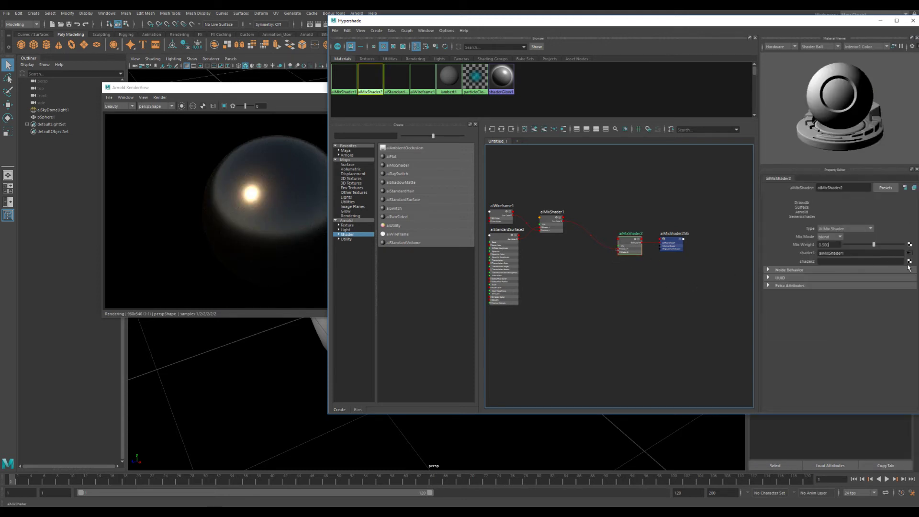
left_click(909, 262)
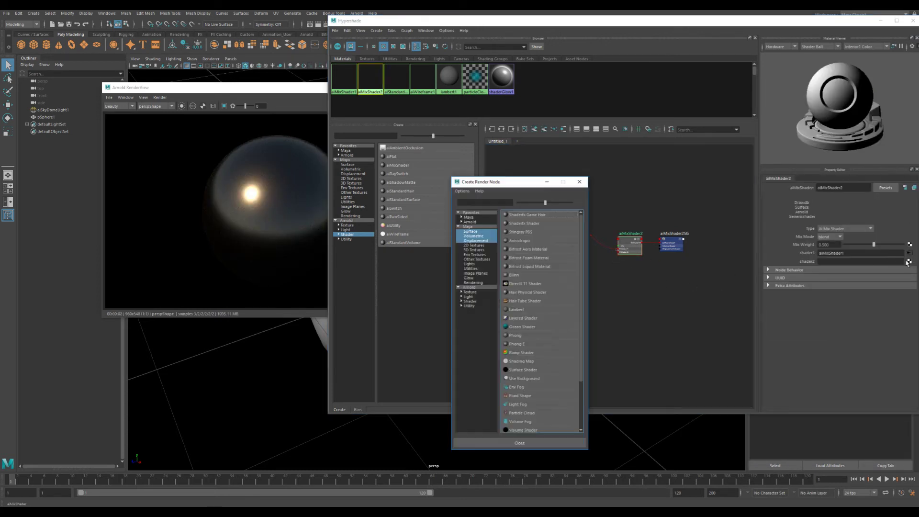
left_click(479, 301)
left_click(526, 266)
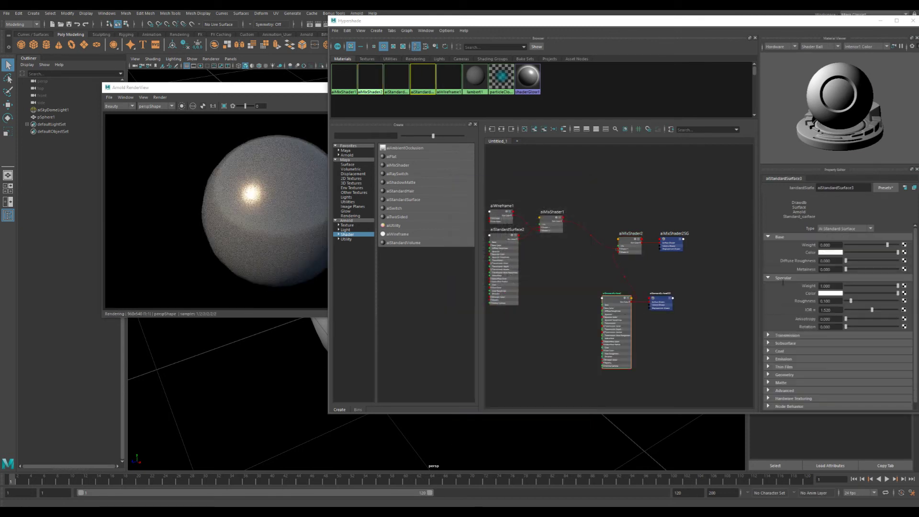
Replace the new standard surface's settings with the Balloon preset.
left_click(844, 228)
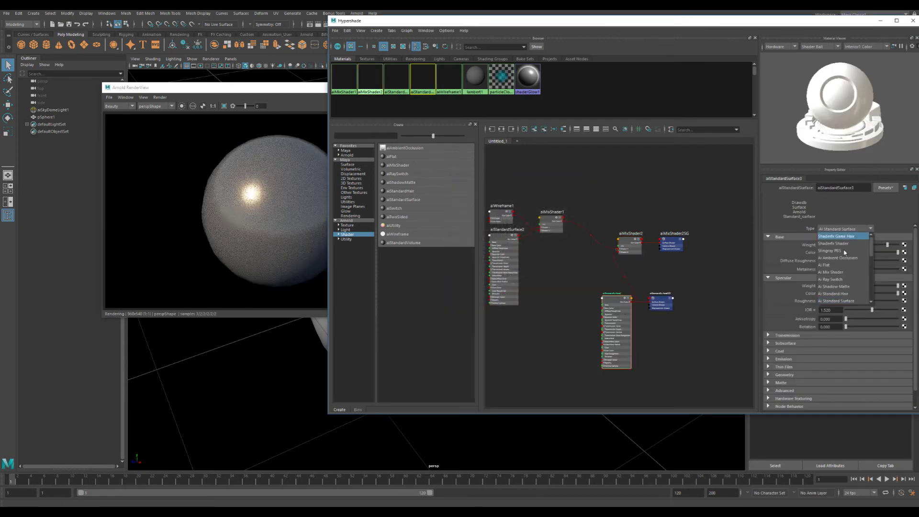
left_click(896, 189)
mouse_move(856, 210)
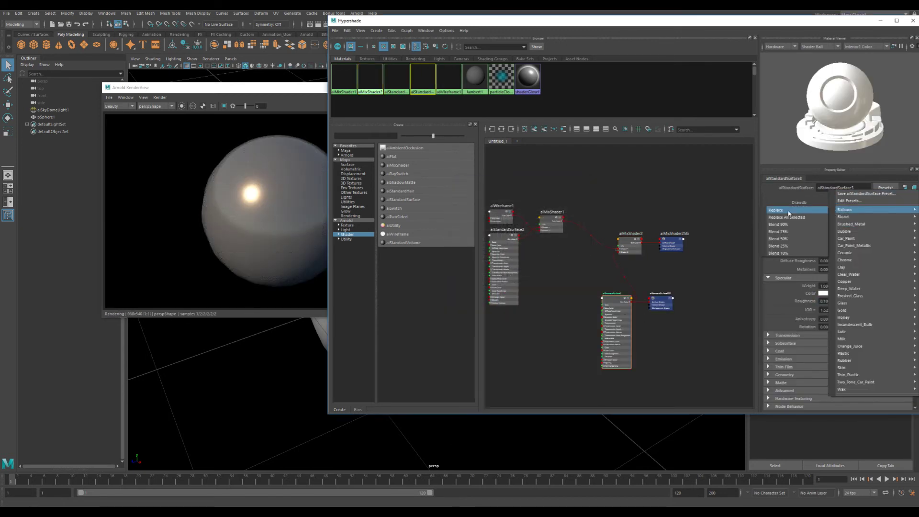
left_click(789, 212)
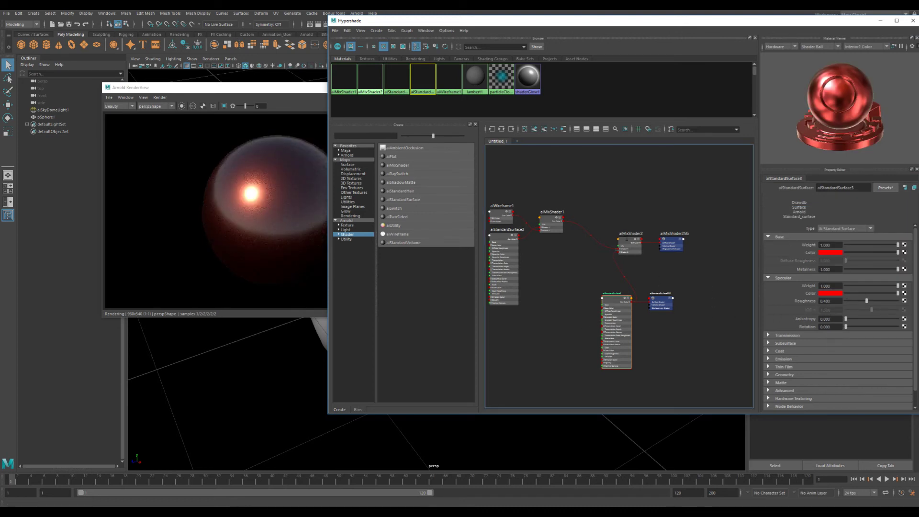
Select aiMixShader1 and move the timeline to frame 20 to check its animated mix weight.
left_click(539, 222)
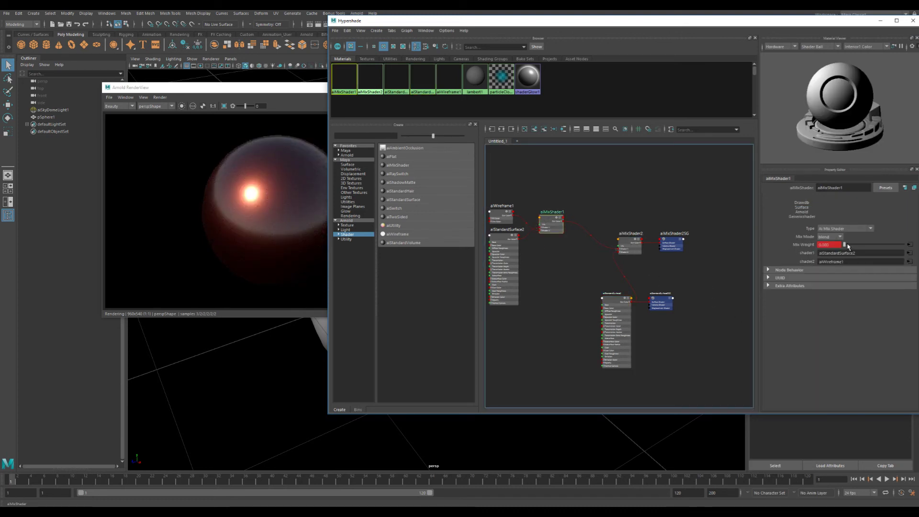
left_click(151, 480)
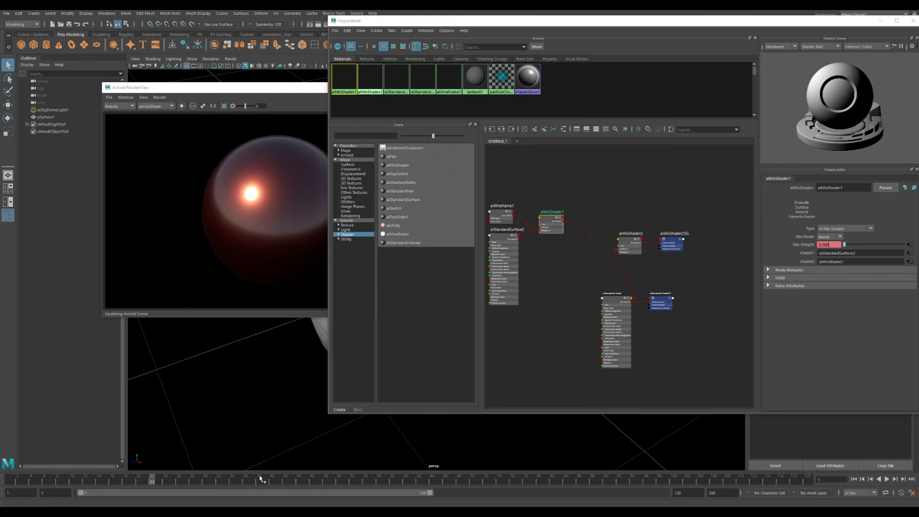